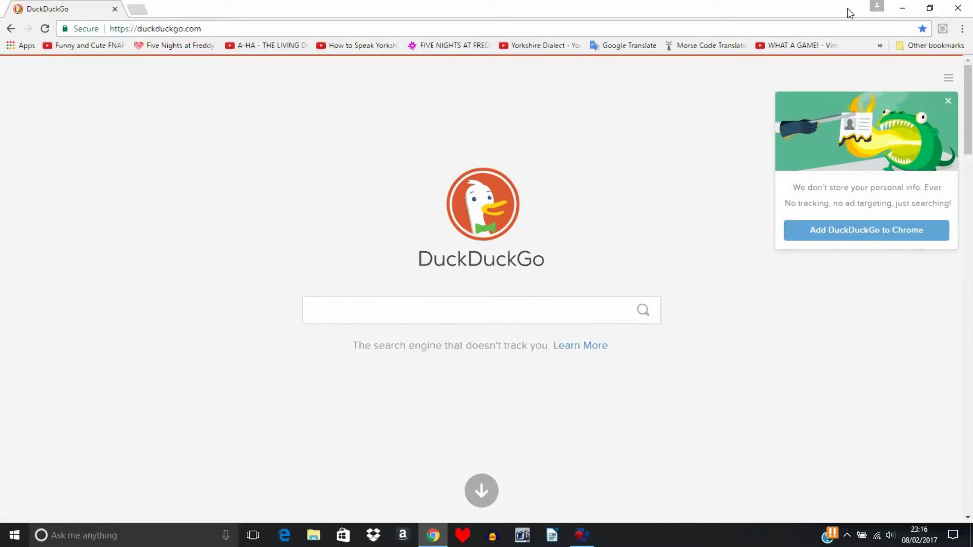
# Minimise the Chrome window to reveal the desktop.
pyautogui.click(899, 8)
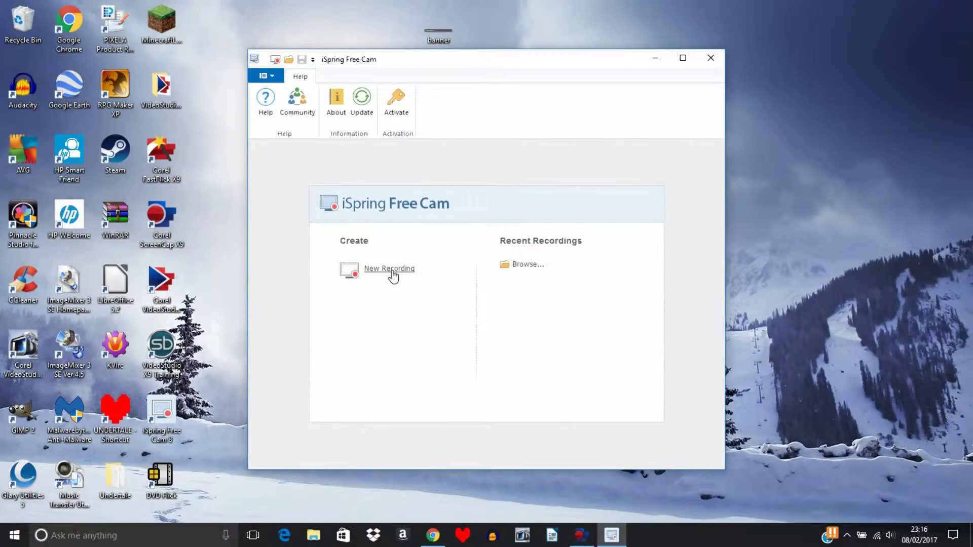
# Stretch a new iSpring capture area to full screen (1600x894), then cancel it and close iSpring.
pyautogui.click(393, 276)
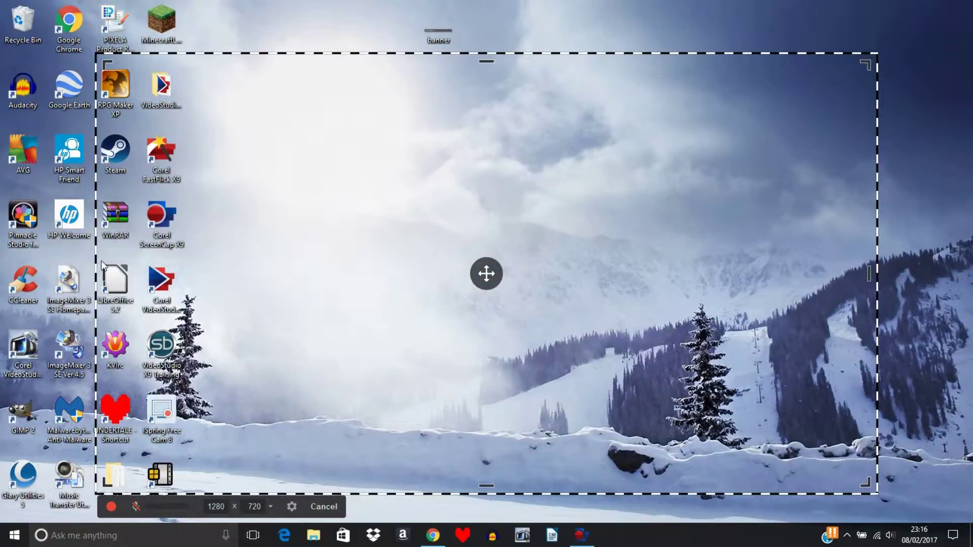
pyautogui.moveTo(102, 273); pyautogui.dragTo(1, 274)
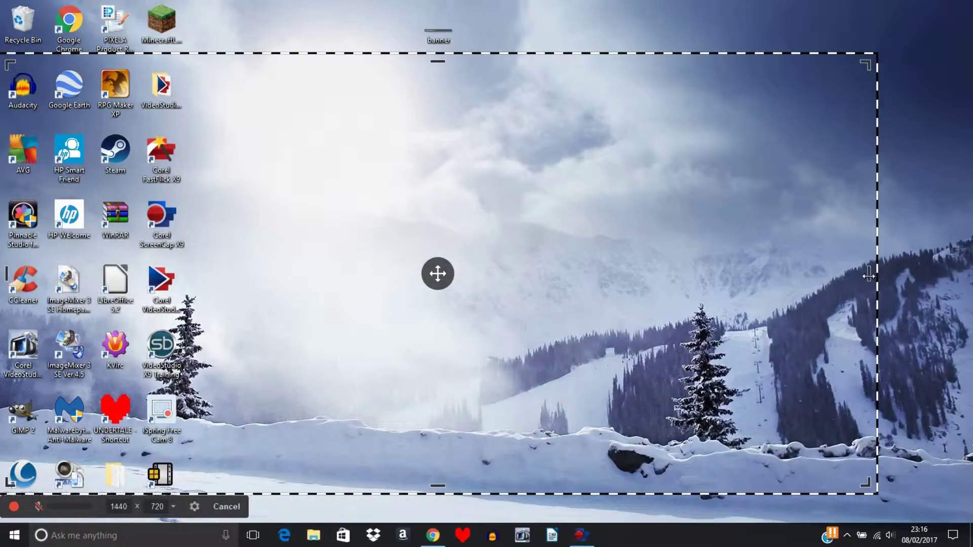
pyautogui.moveTo(869, 276); pyautogui.dragTo(971, 274)
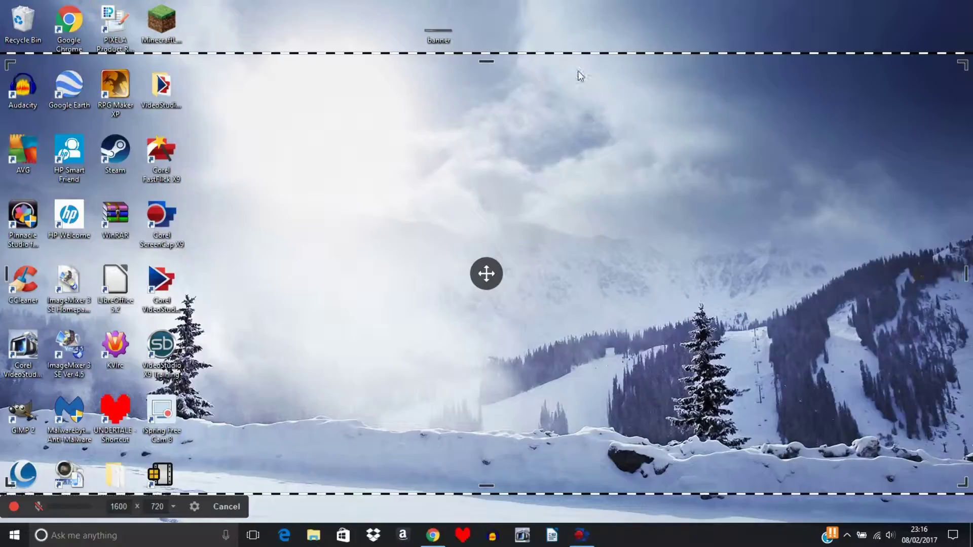
pyautogui.moveTo(487, 61); pyautogui.dragTo(486, 1)
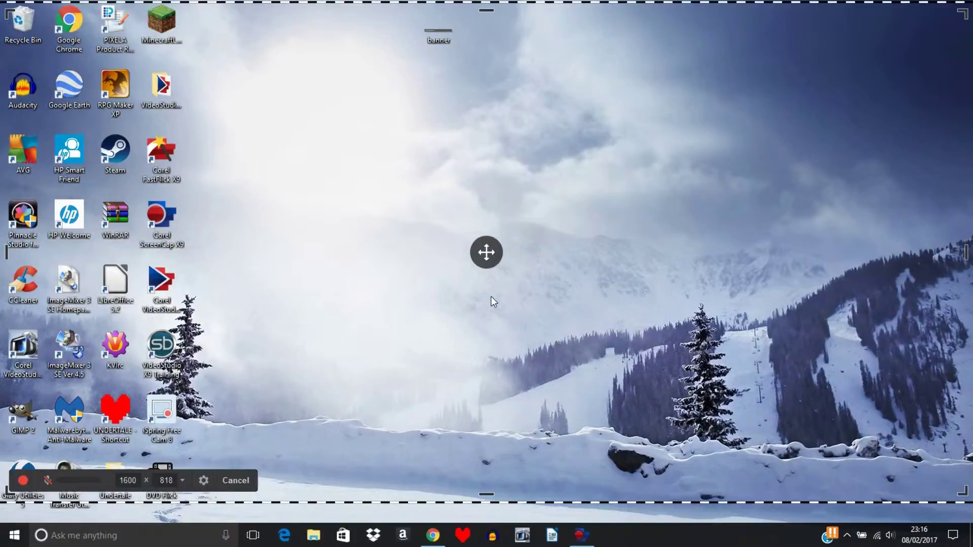
pyautogui.moveTo(486, 493); pyautogui.dragTo(487, 530)
pyautogui.moveTo(494, 276)
pyautogui.mouseDown()
pyautogui.moveTo(487, 260)
pyautogui.moveTo(501, 294)
pyautogui.moveTo(462, 267)
pyautogui.moveTo(506, 289)
pyautogui.moveTo(469, 265)
pyautogui.moveTo(476, 244)
pyautogui.moveTo(516, 235)
pyautogui.moveTo(493, 275)
pyautogui.mouseUp()
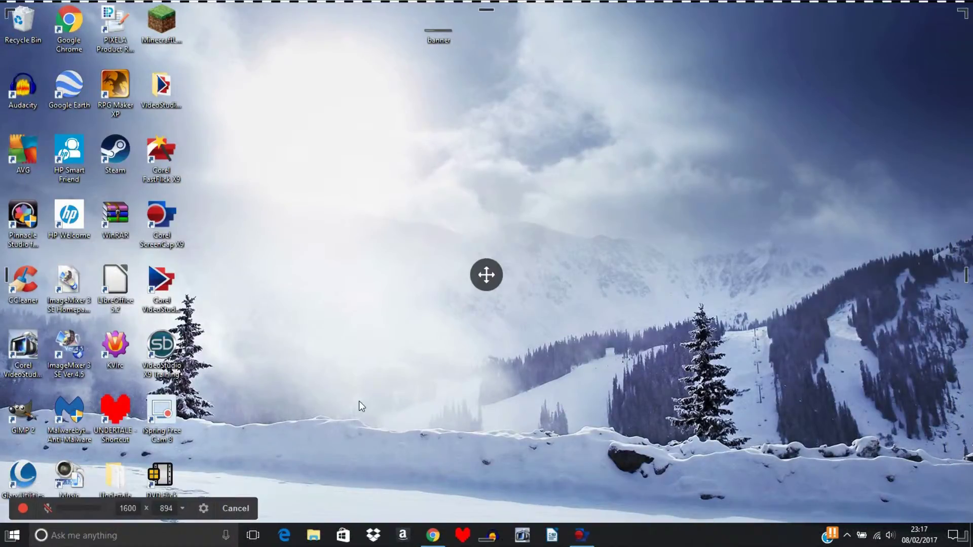
pyautogui.click(236, 508)
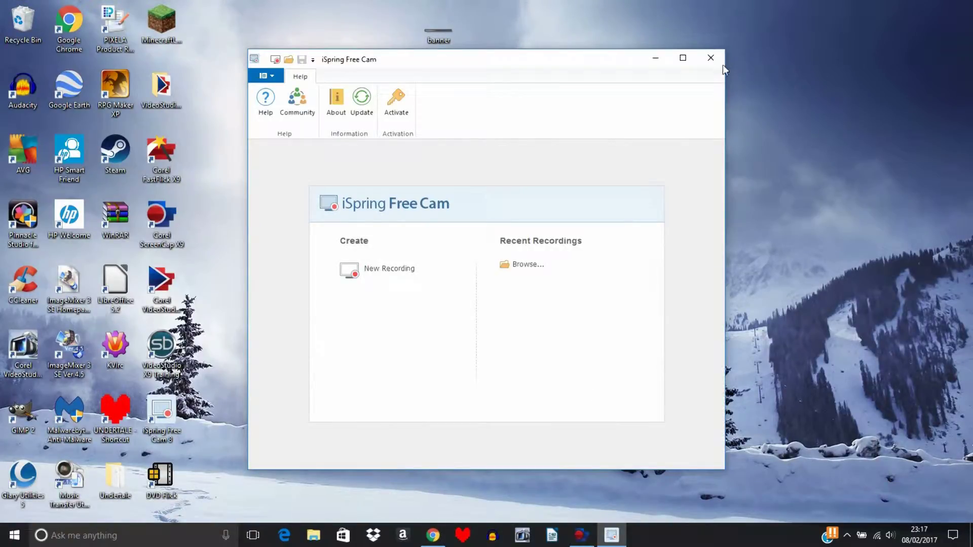
pyautogui.click(710, 58)
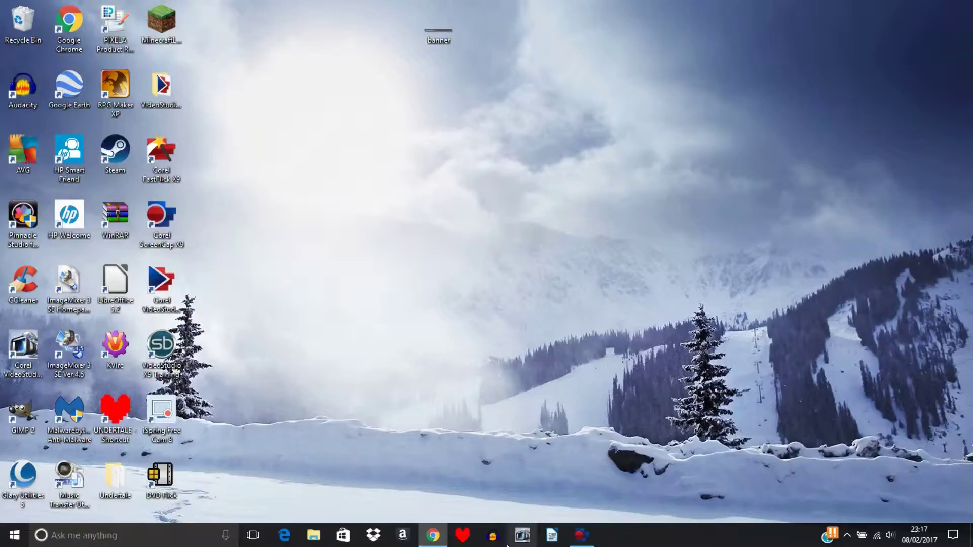
# Restore Chrome, load reddit.com, and open the subreddits directory.
pyautogui.click(432, 535)
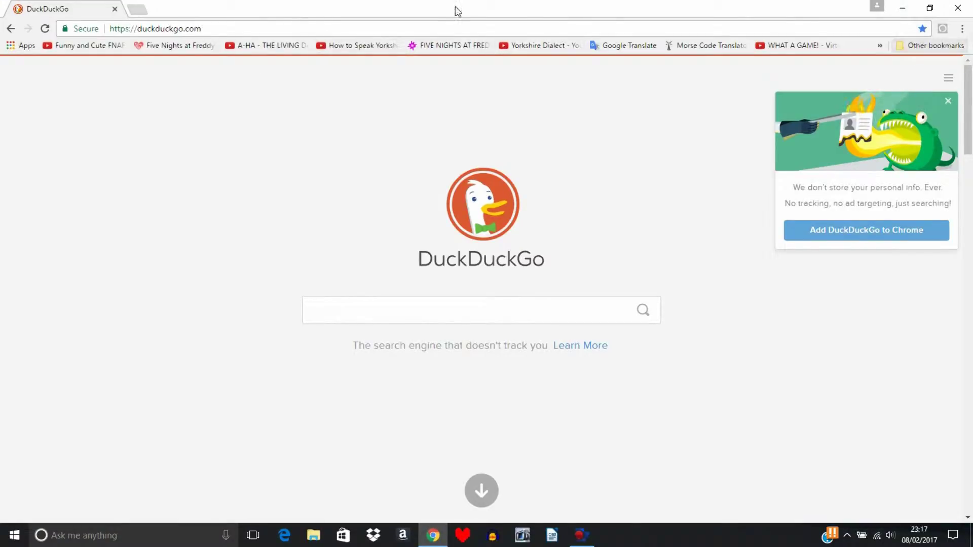
pyautogui.click(446, 23)
pyautogui.write('red')
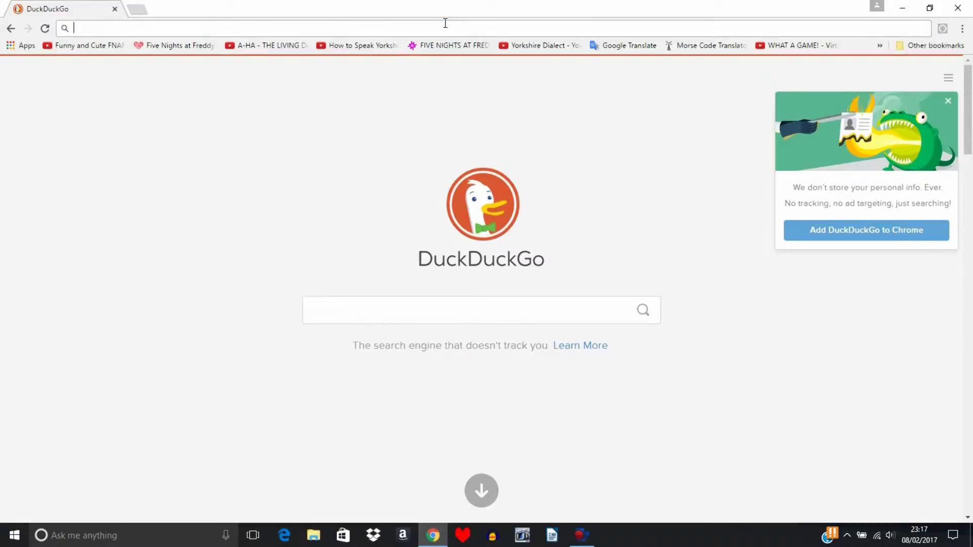
pyautogui.write('dit')
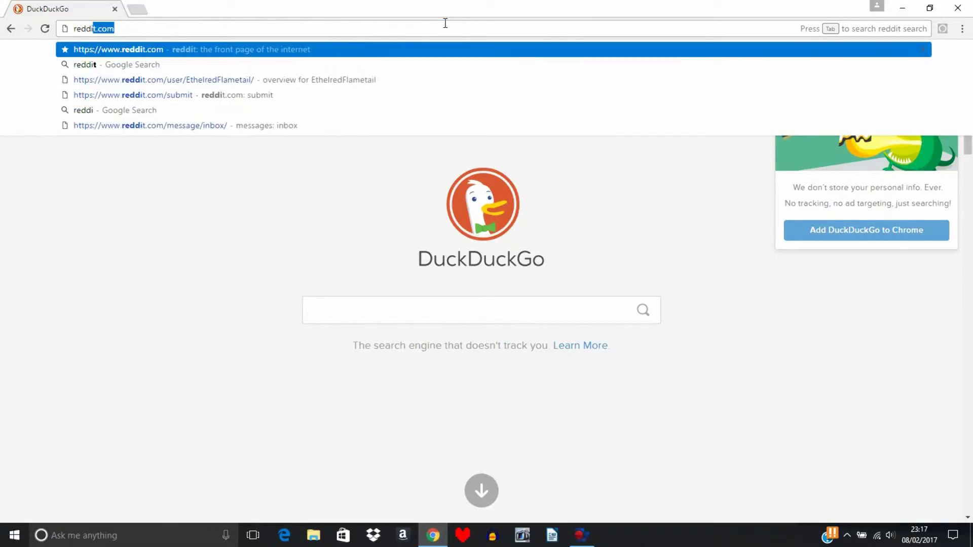
pyautogui.write('.com')
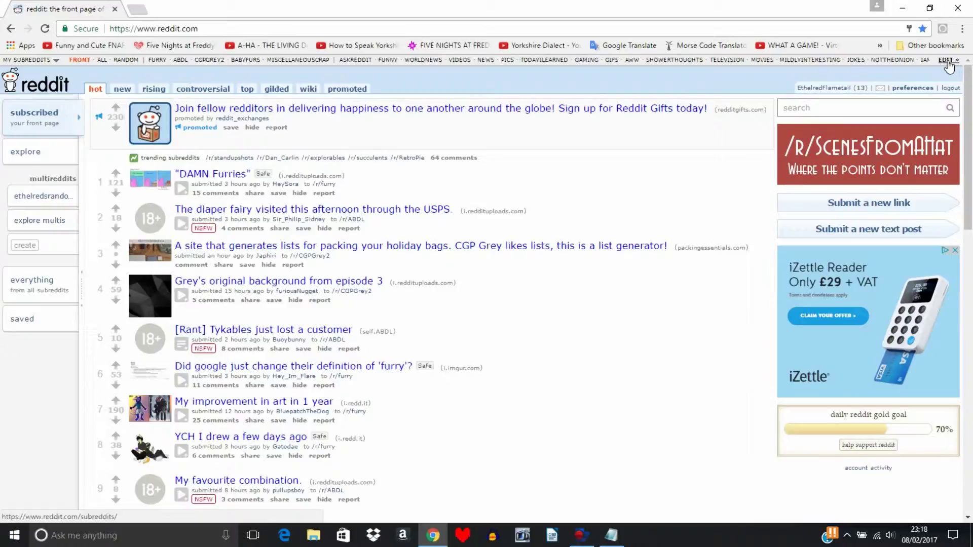
pyautogui.click(947, 60)
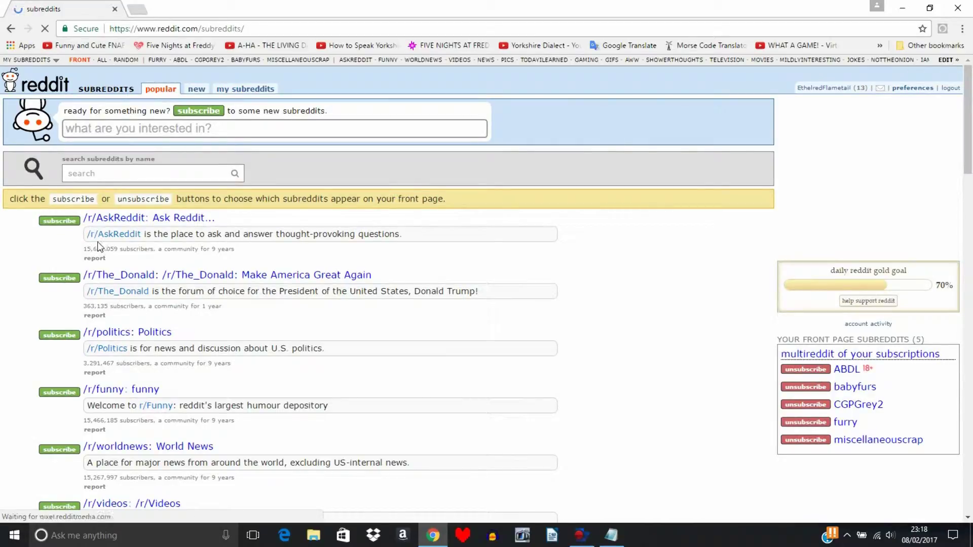
# Scroll through the subreddit directory, then search subreddits by name for 'furry'.
pyautogui.scroll(-6, 64, 221)
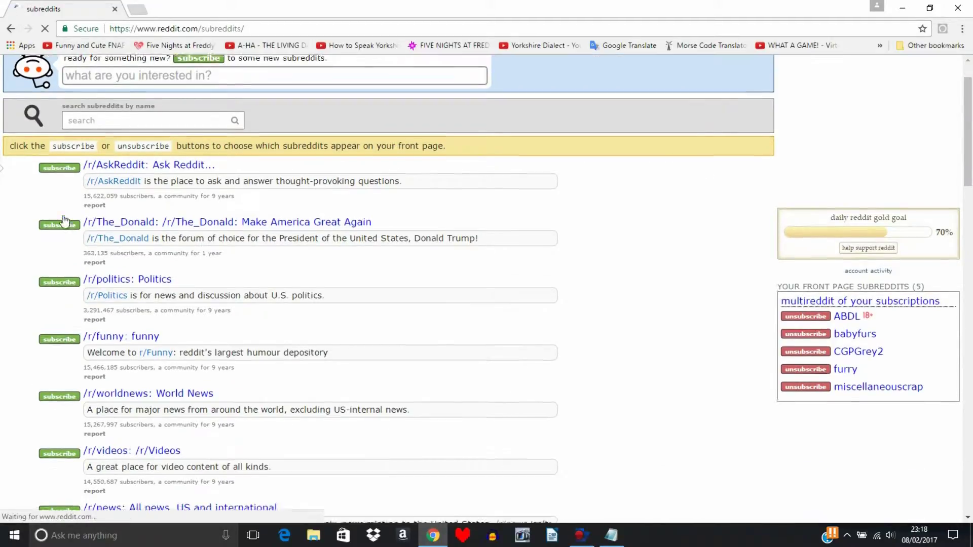
pyautogui.scroll(-10, 63, 217)
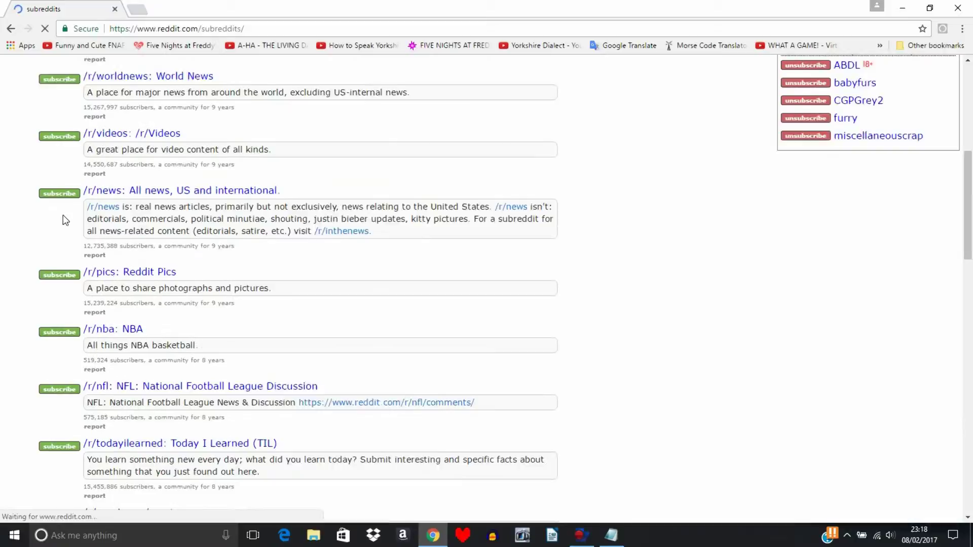
pyautogui.scroll(-12, 63, 217)
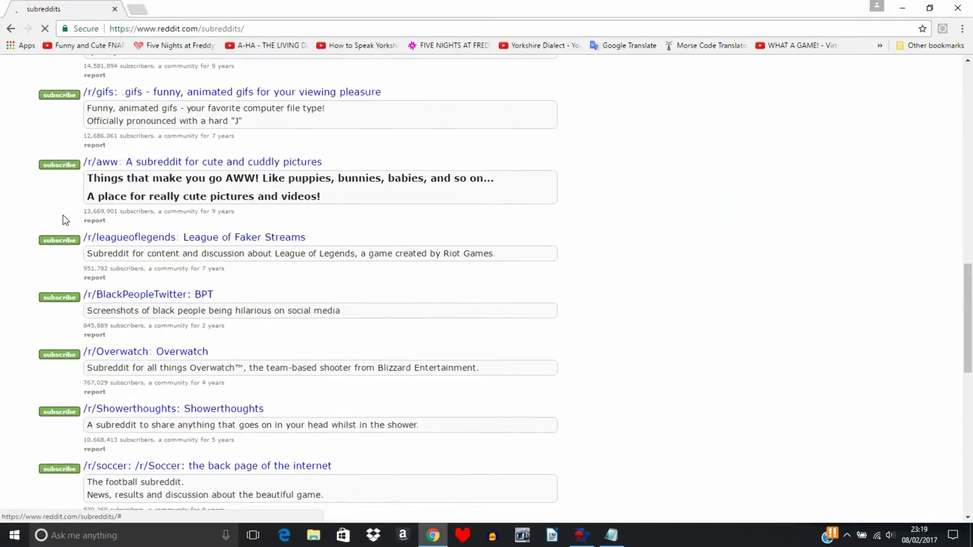
pyautogui.scroll(-1, 139, 219)
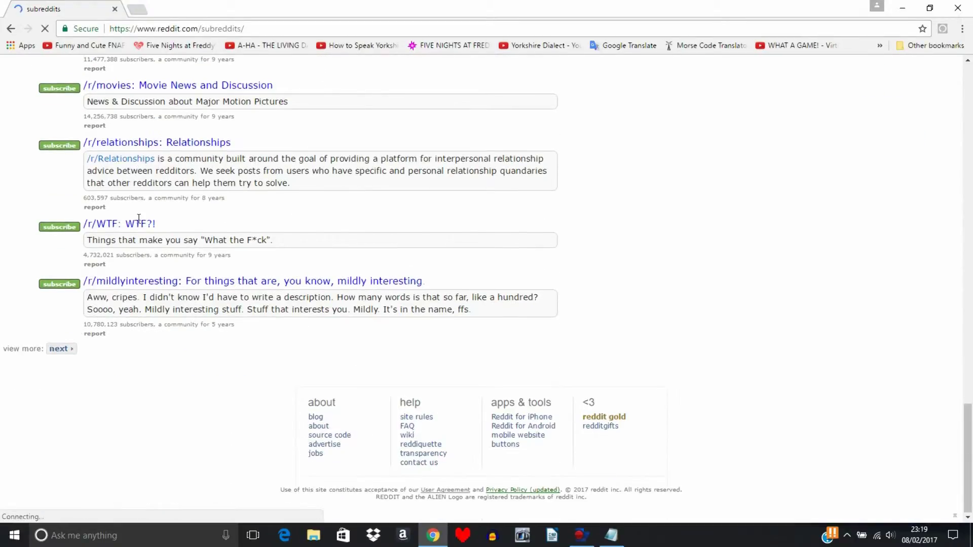
pyautogui.scroll(9, 140, 221)
pyautogui.scroll(16, 141, 224)
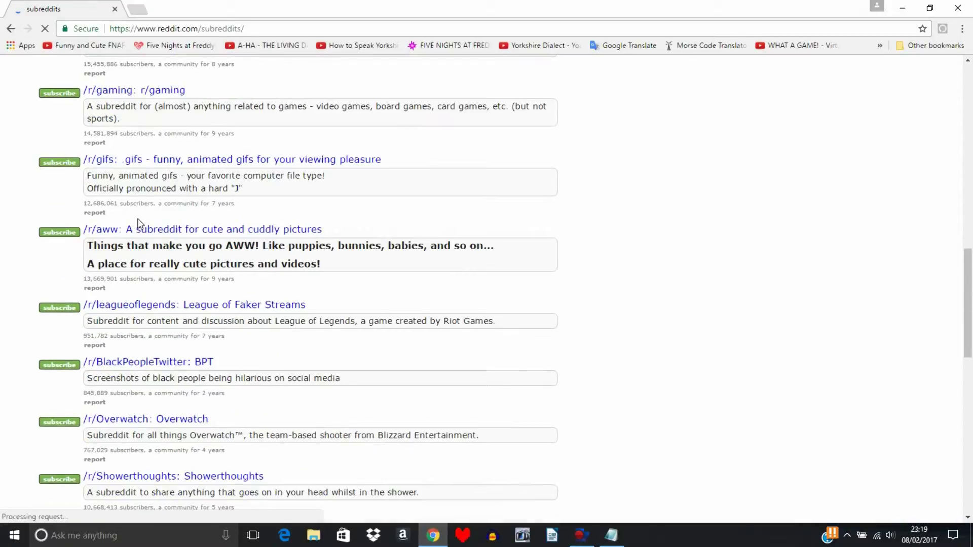
pyautogui.scroll(2, 140, 223)
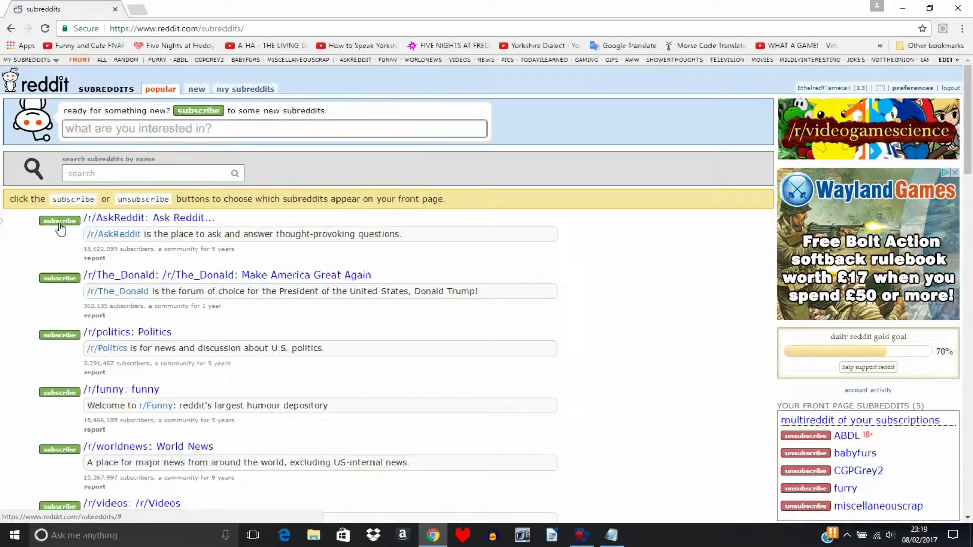
pyautogui.click(173, 172)
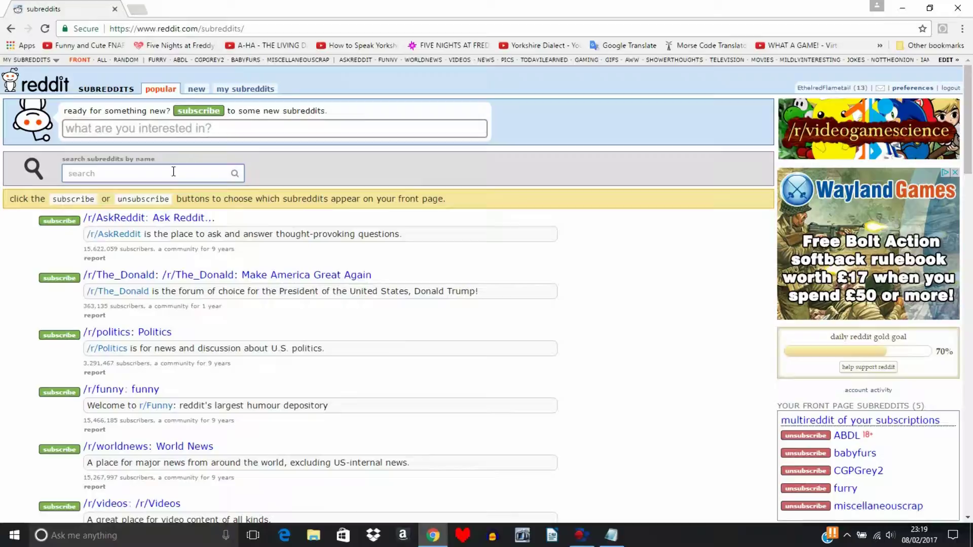
pyautogui.write('furry')
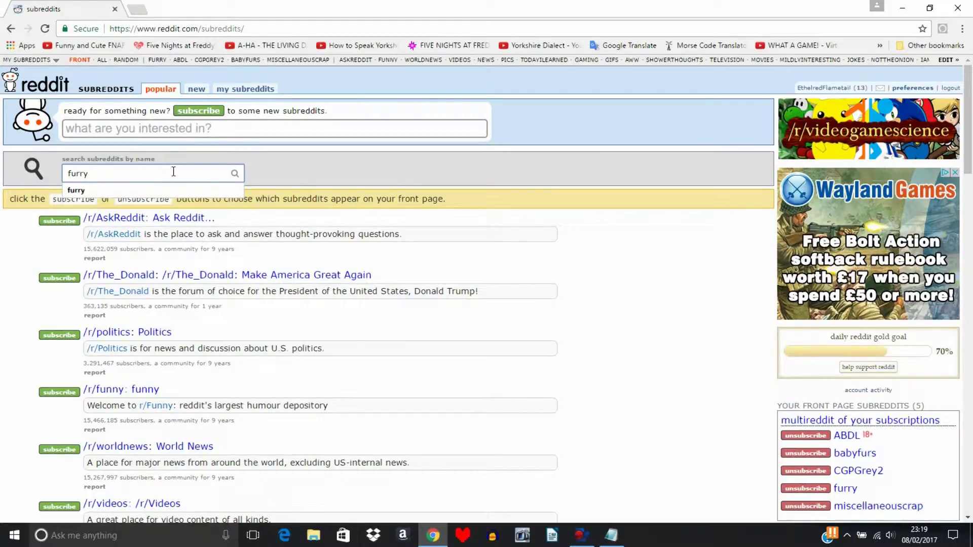
pyautogui.press('Return')
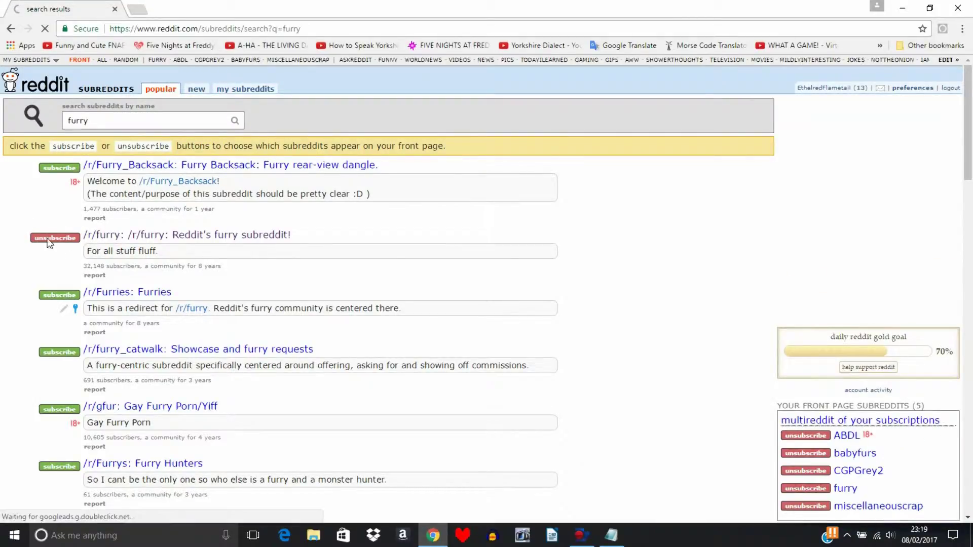
# Open /r/furry, browse down its post listing, then return to the Reddit front page.
pyautogui.click(155, 235)
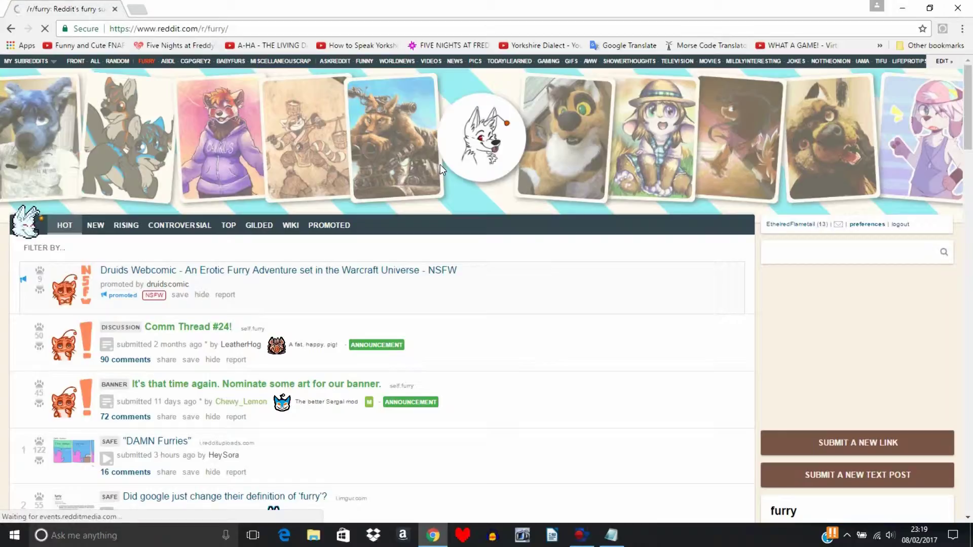
pyautogui.scroll(-1, 455, 180)
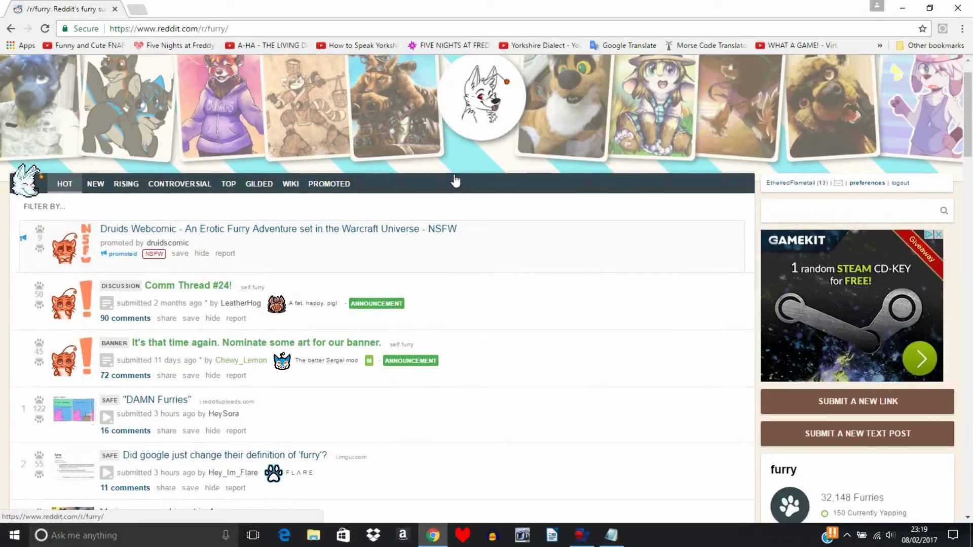
pyautogui.scroll(-2, 464, 167)
pyautogui.scroll(-2, 464, 166)
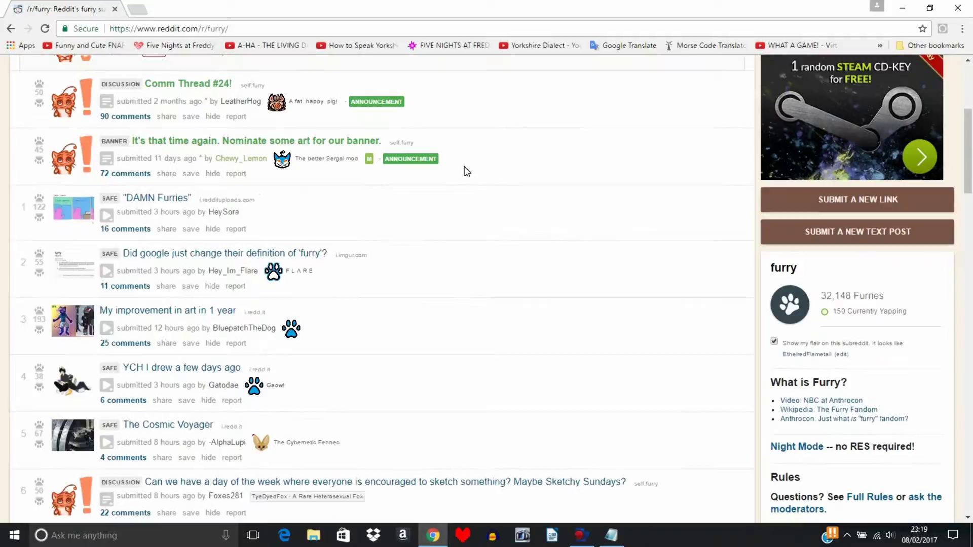
pyautogui.scroll(-3, 465, 167)
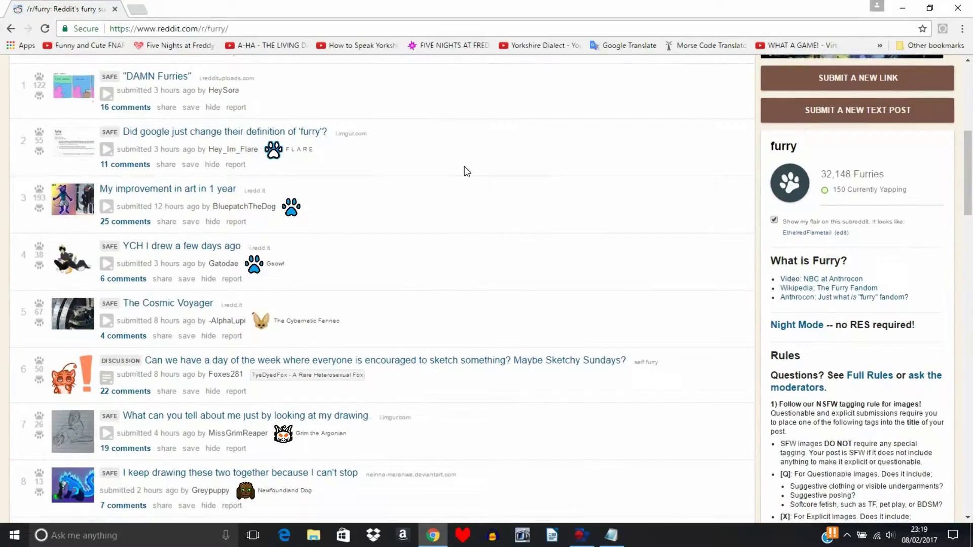
pyautogui.scroll(-6, 464, 168)
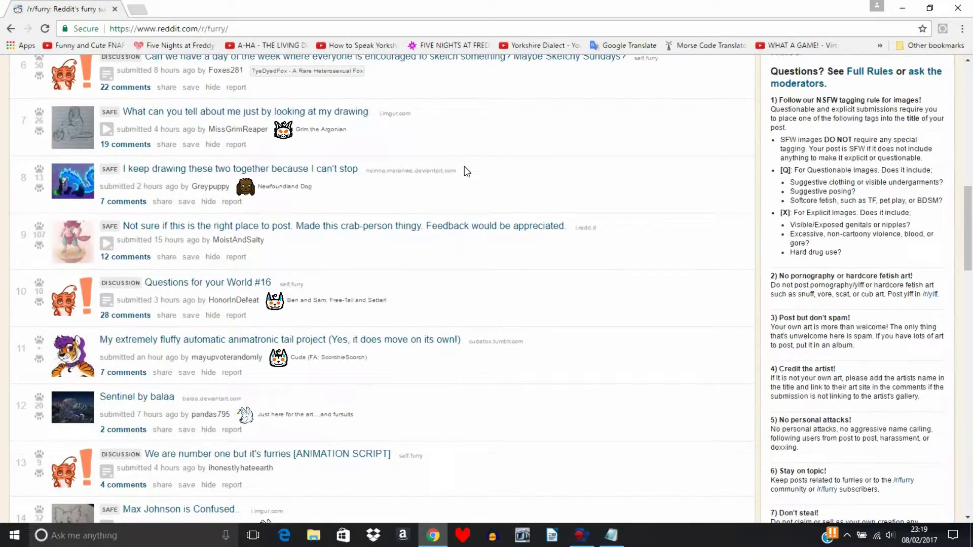
pyautogui.scroll(-4, 464, 167)
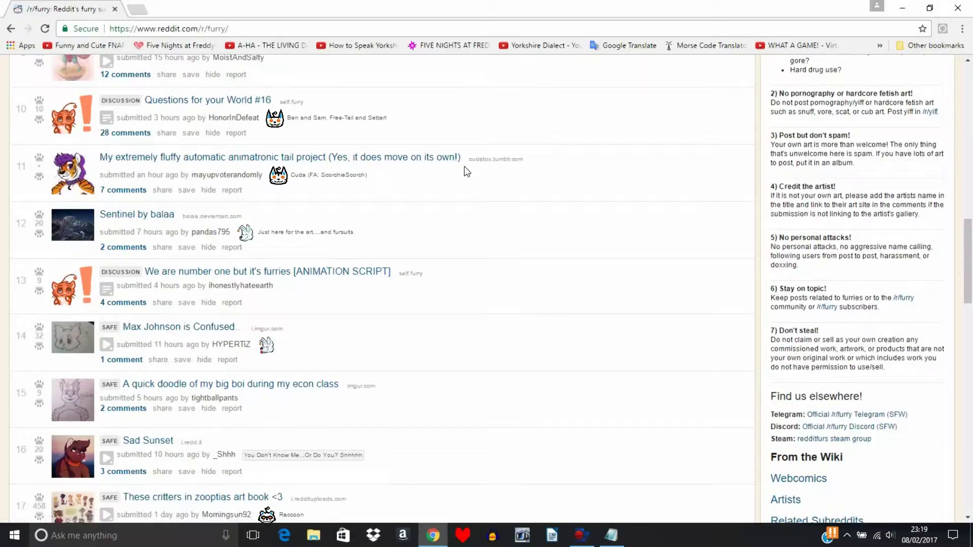
pyautogui.scroll(-5, 464, 166)
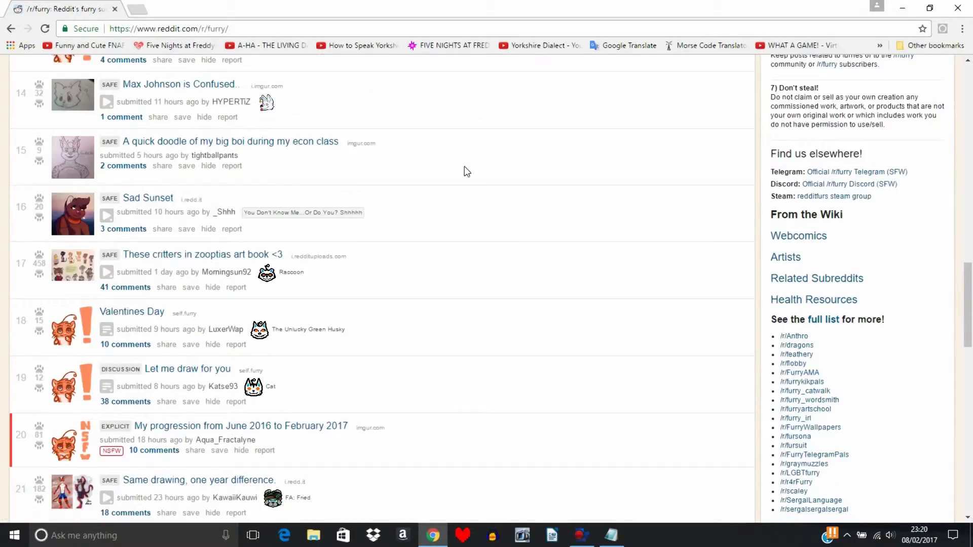
pyautogui.scroll(-4, 467, 171)
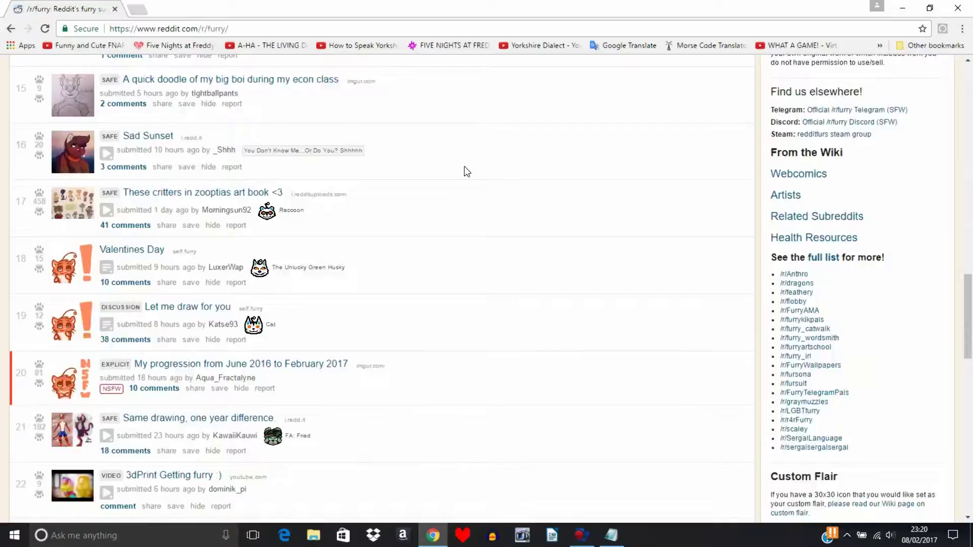
pyautogui.scroll(-4, 467, 171)
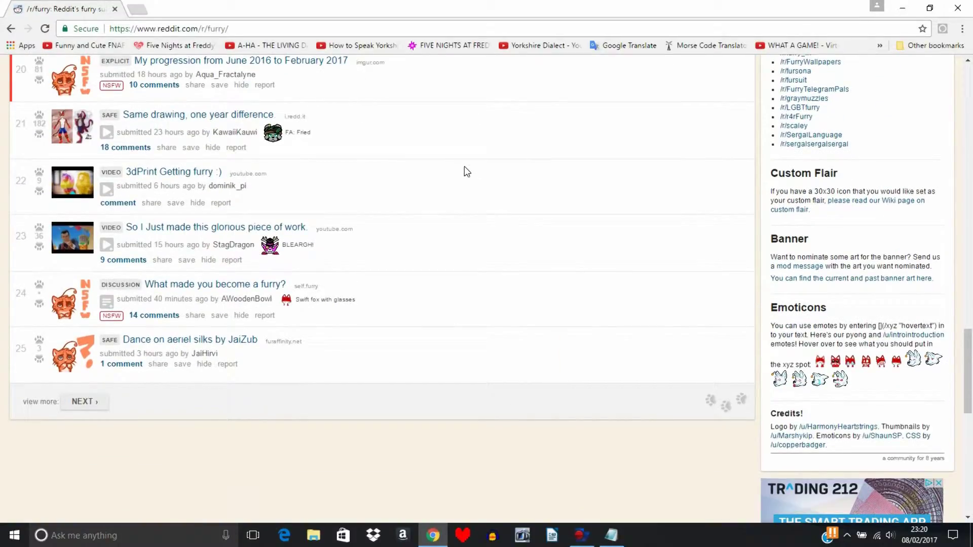
pyautogui.scroll(20, 465, 168)
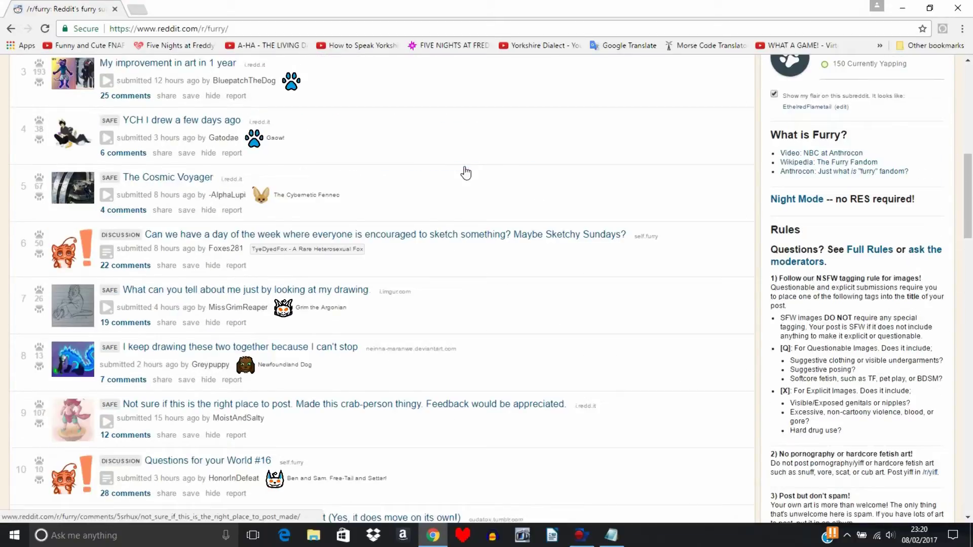
pyautogui.scroll(10, 465, 170)
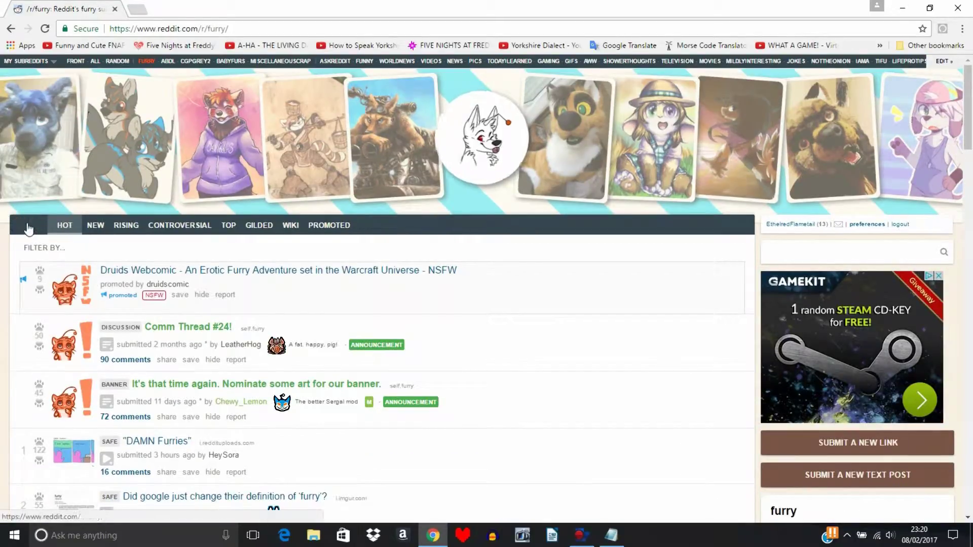
pyautogui.click(28, 230)
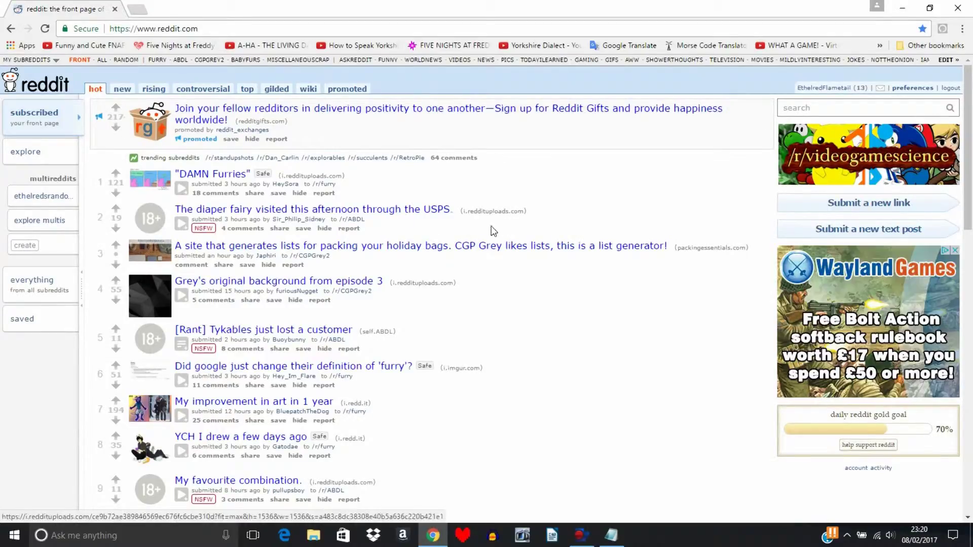
# Start a new link submission and pick the Angellothefox image from Pictures to upload.
pyautogui.click(846, 203)
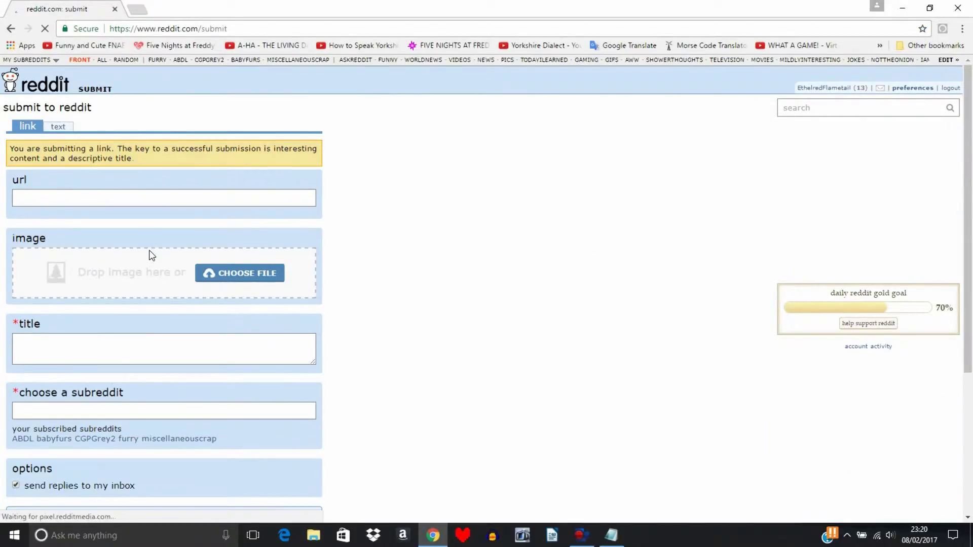
pyautogui.click(218, 274)
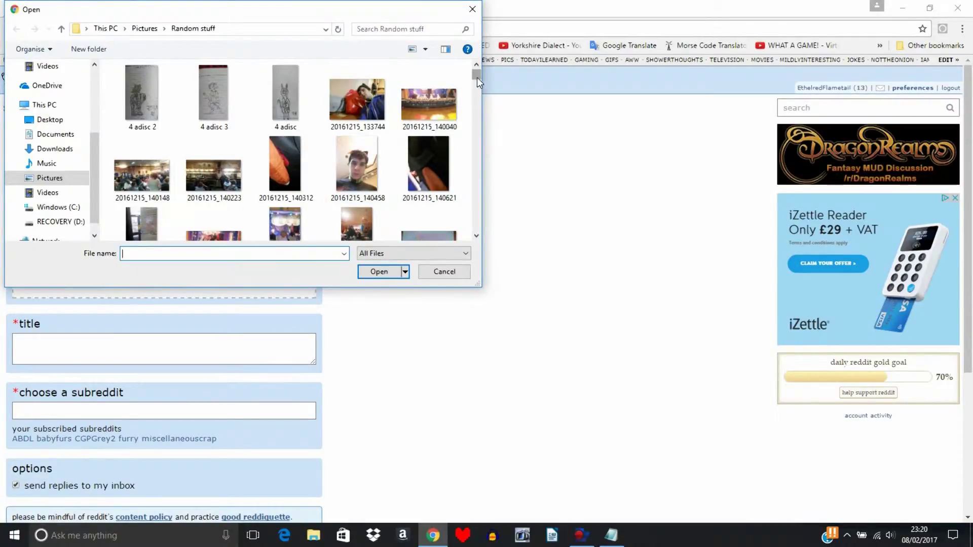
pyautogui.click(55, 182)
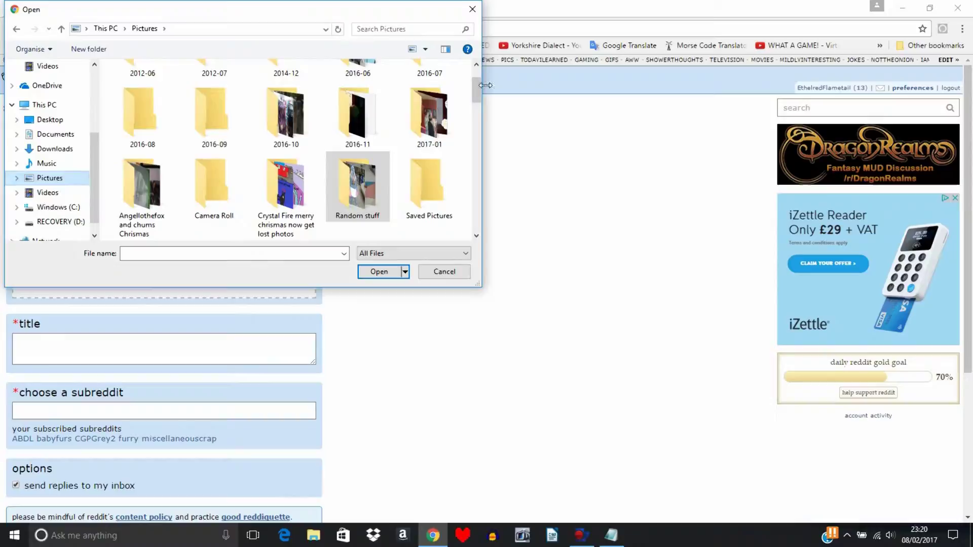
pyautogui.moveTo(476, 74); pyautogui.dragTo(486, 140)
pyautogui.click(426, 127)
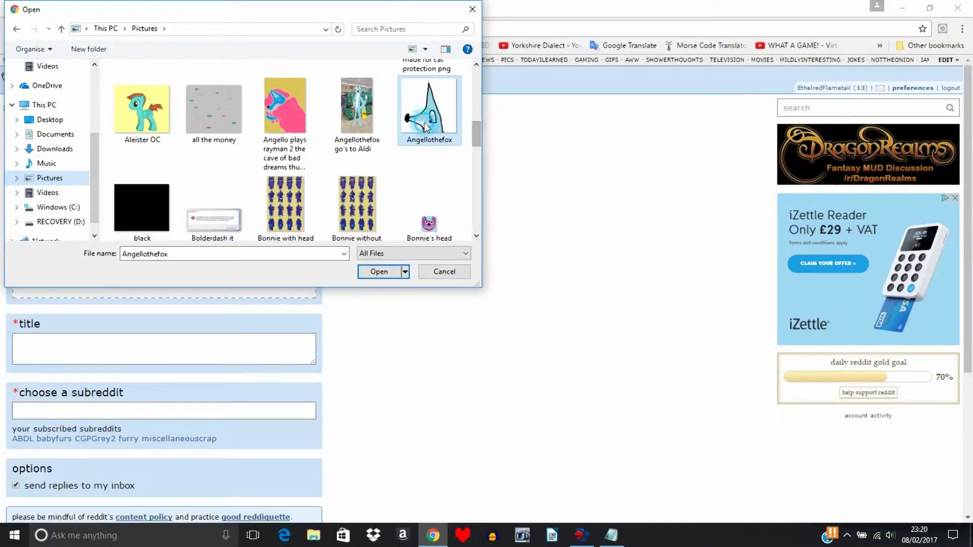
pyautogui.click(383, 275)
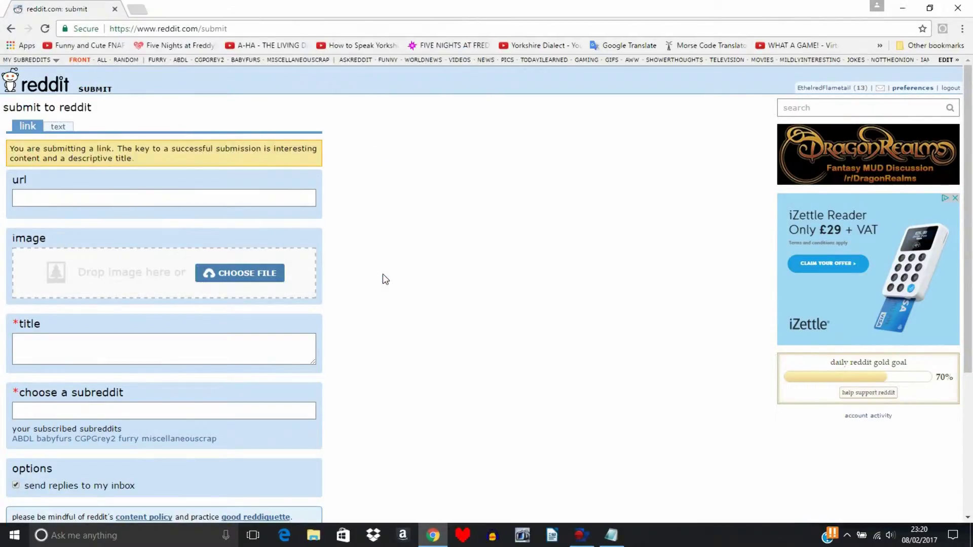
# Title the post 'Angellothefox', target r/furry, untick inbox replies, and submit it.
pyautogui.scroll(-1, 221, 289)
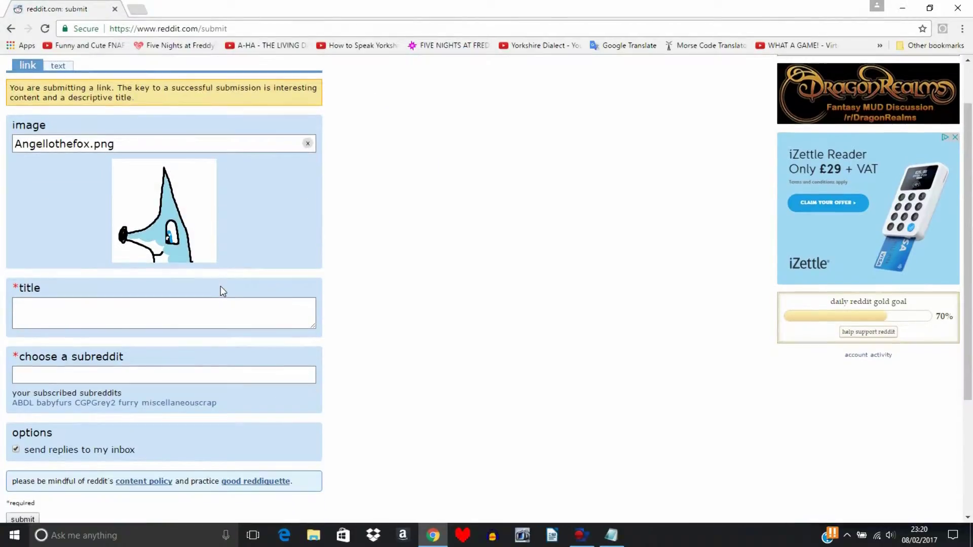
pyautogui.click(117, 319)
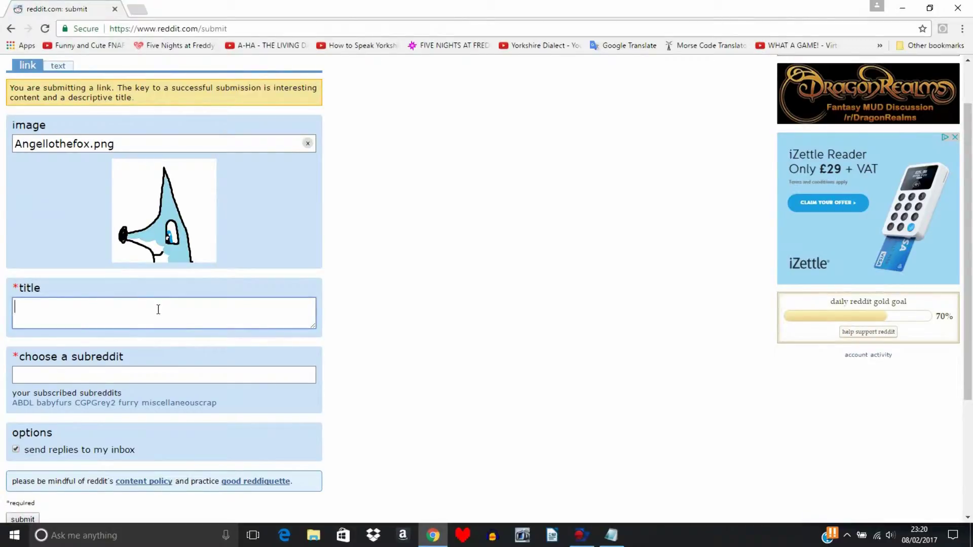
pyautogui.write('Angellothefox')
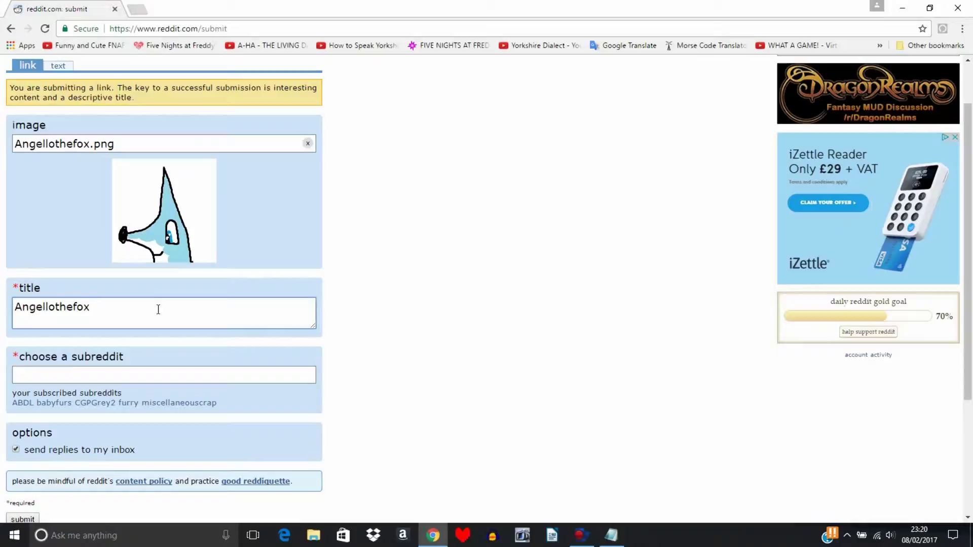
pyautogui.scroll(-1, 105, 343)
pyautogui.click(81, 314)
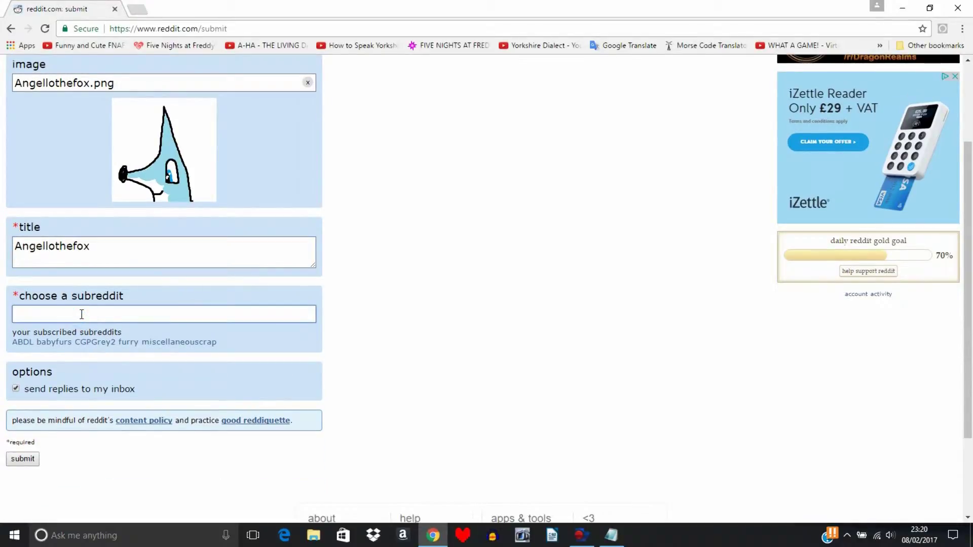
pyautogui.write('Furry')
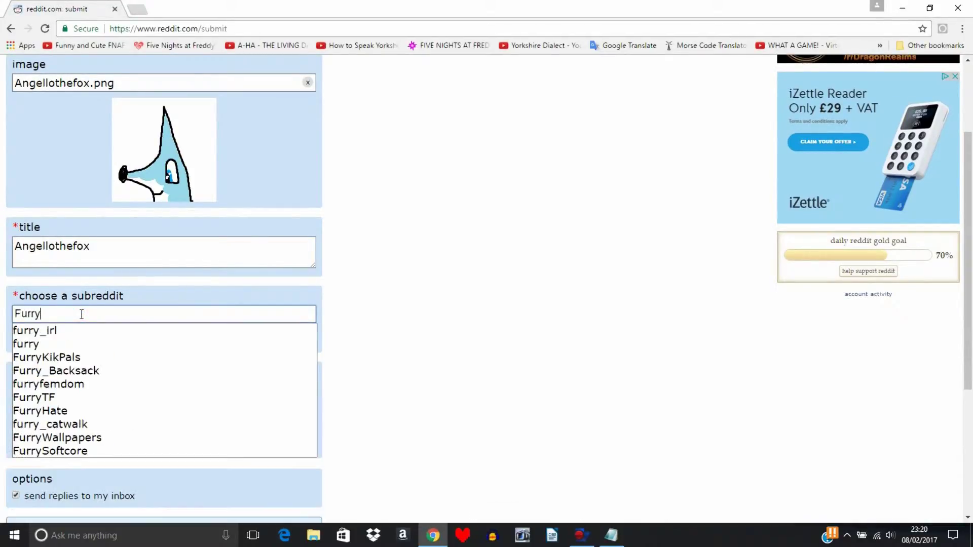
pyautogui.click(72, 346)
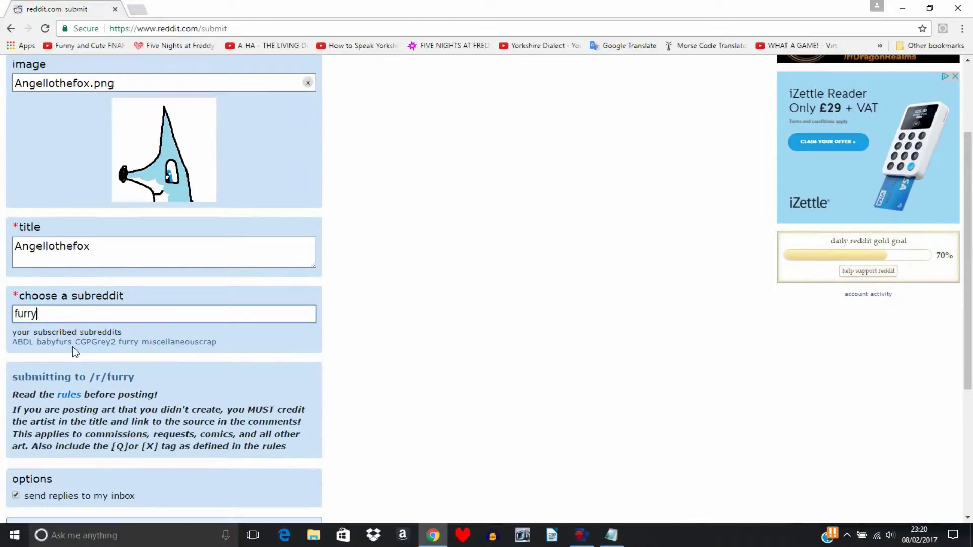
pyautogui.scroll(-4, 105, 341)
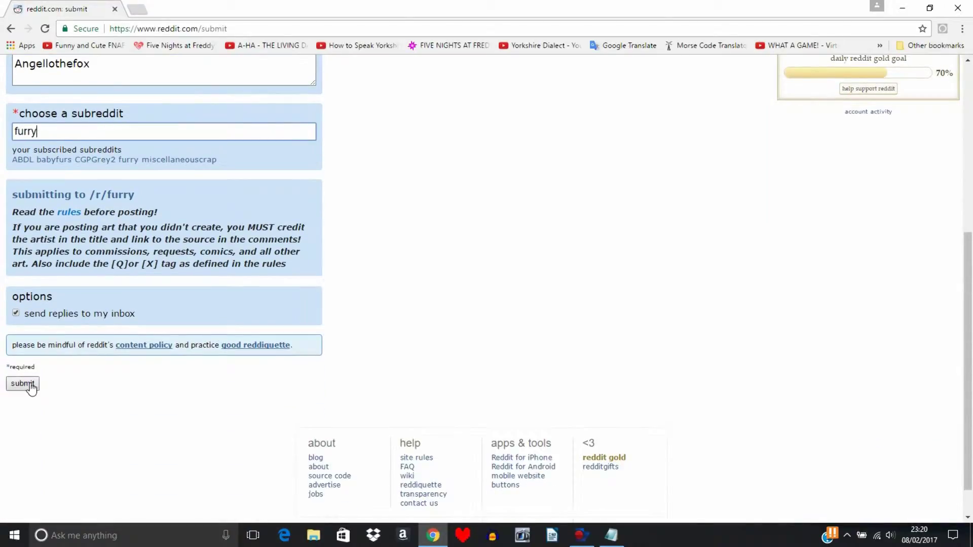
pyautogui.click(16, 313)
pyautogui.click(23, 384)
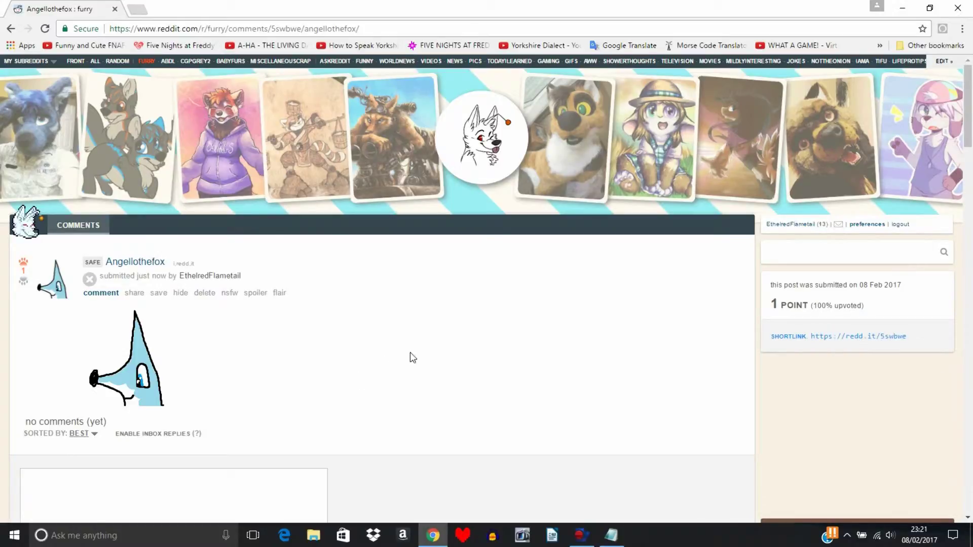
# Reload the new Angellothefox post page, scroll over it, then return to the front page.
pyautogui.press('F5')
pyautogui.scroll(-1, 365, 314)
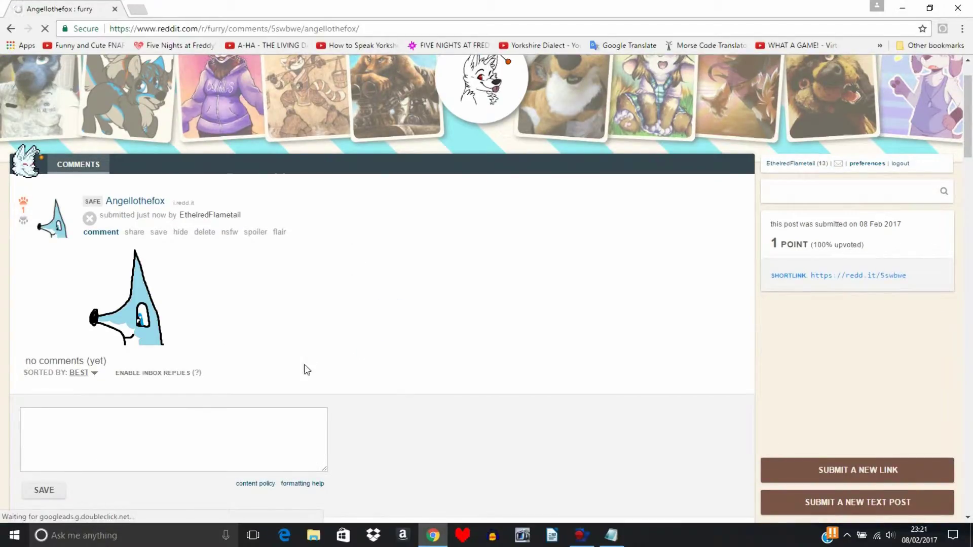
pyautogui.scroll(1, 489, 274)
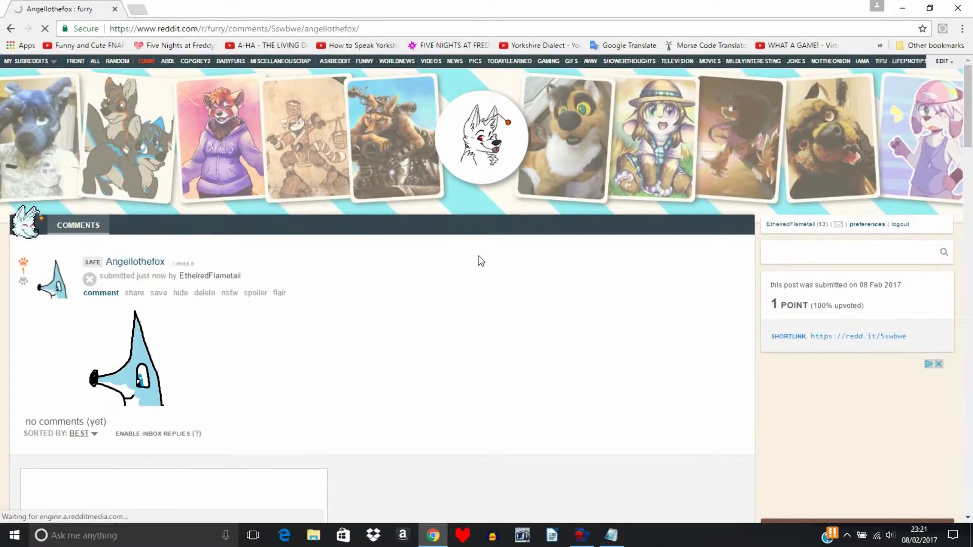
pyautogui.scroll(-2, 474, 265)
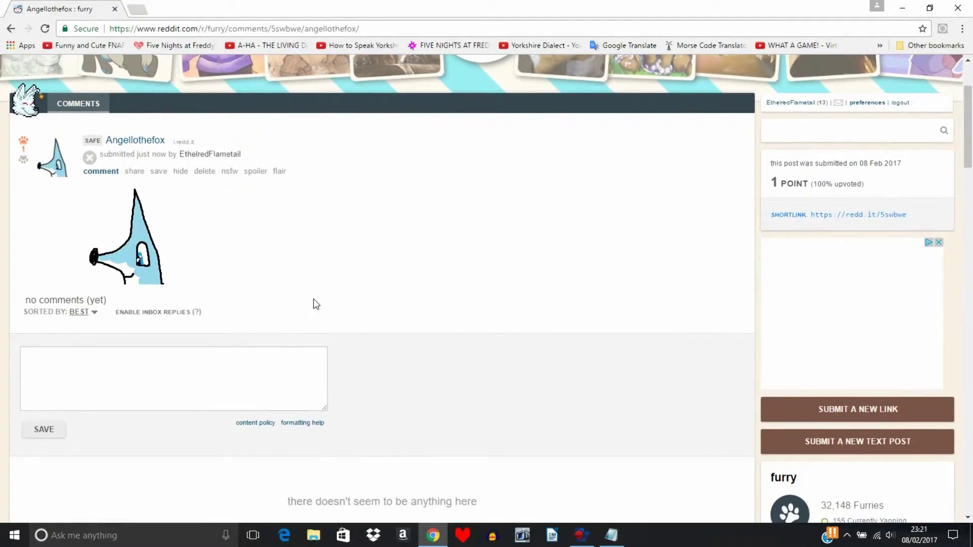
pyautogui.scroll(2, 316, 304)
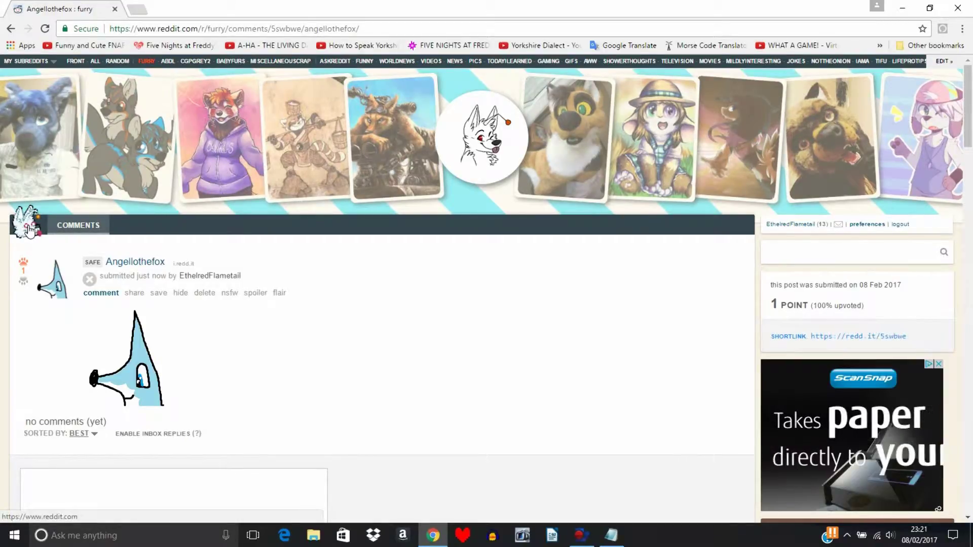
pyautogui.click(30, 231)
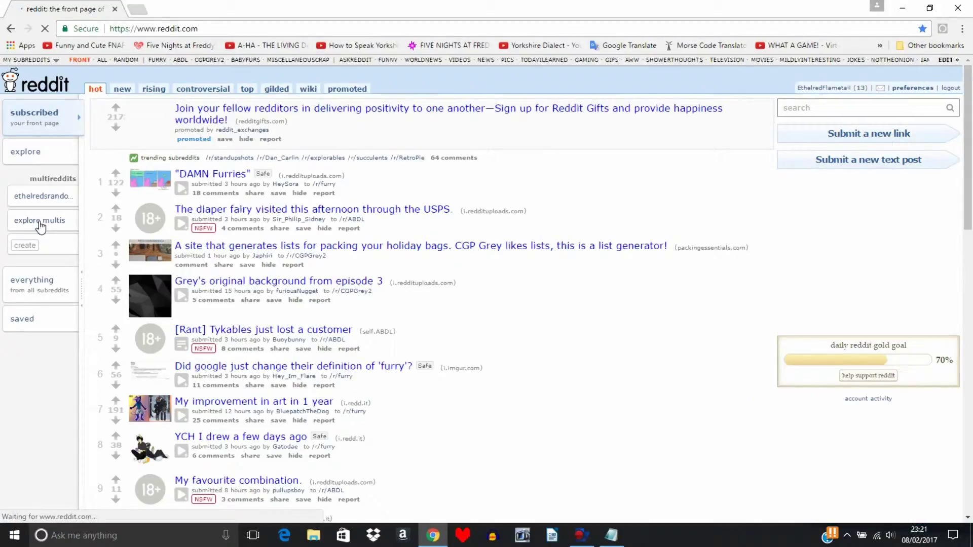
# View the 'DAMN Furries' comic image, go back, and open that post's 18 comments.
pyautogui.scroll(-1, 213, 142)
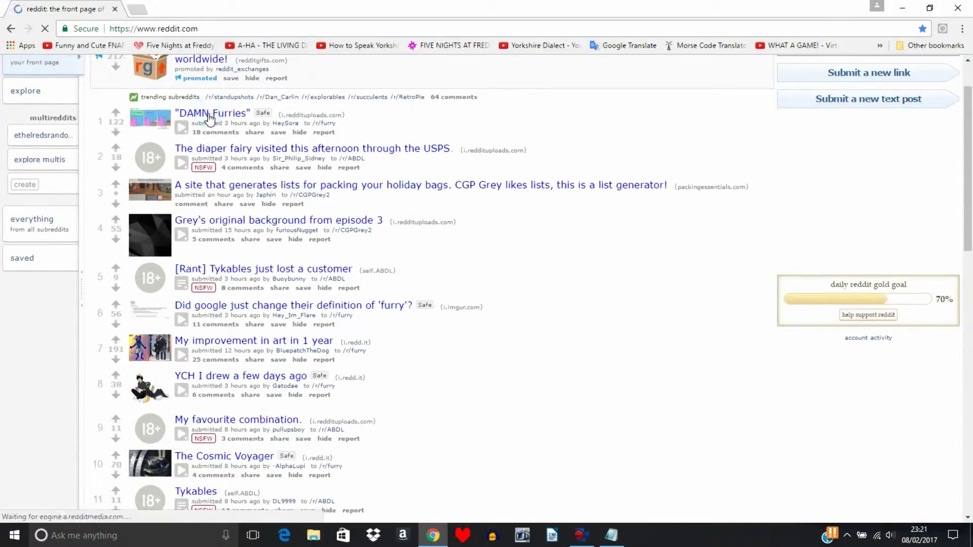
pyautogui.click(210, 117)
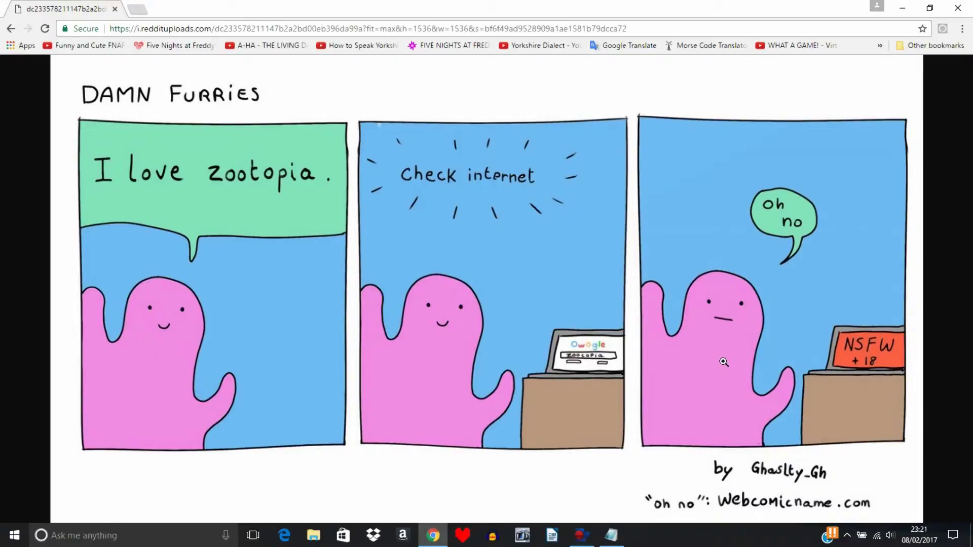
pyautogui.click(11, 30)
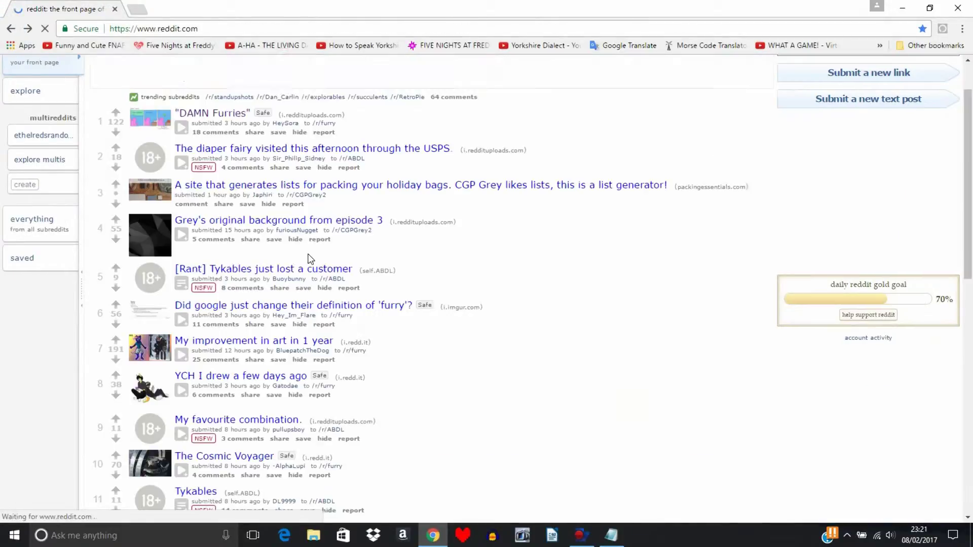
pyautogui.click(223, 127)
pyautogui.click(228, 134)
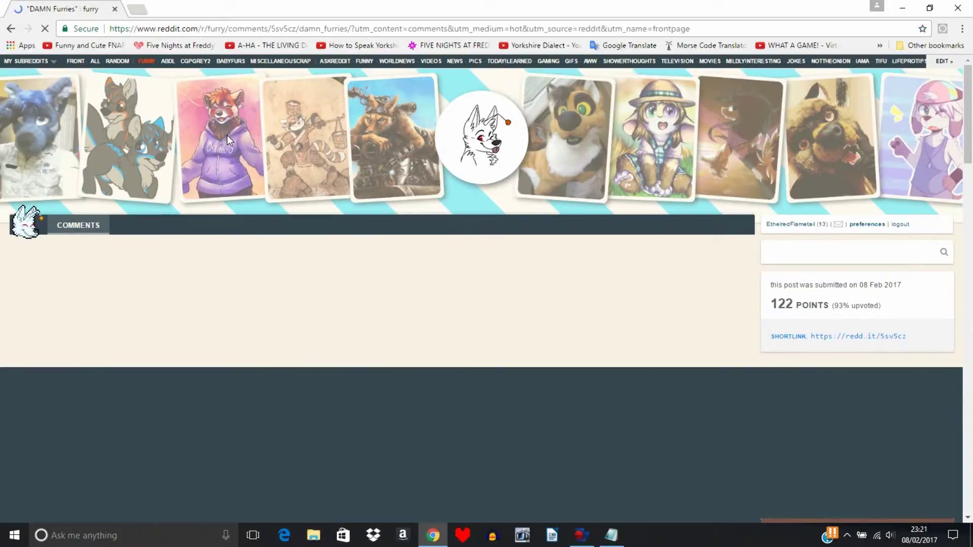
# Post the comment 'I like zootopia' on the DAMN Furries thread.
pyautogui.scroll(-4, 227, 136)
pyautogui.scroll(-7, 228, 143)
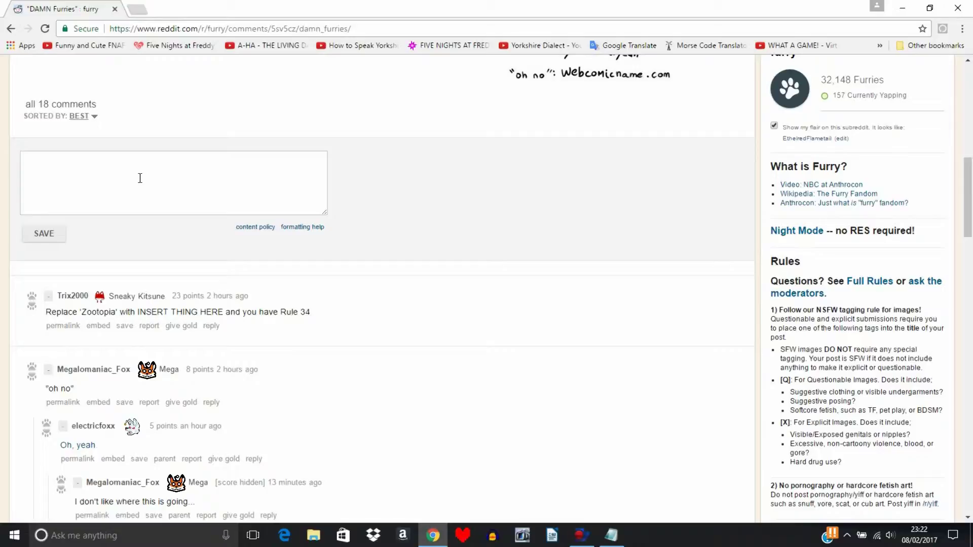
pyautogui.click(141, 178)
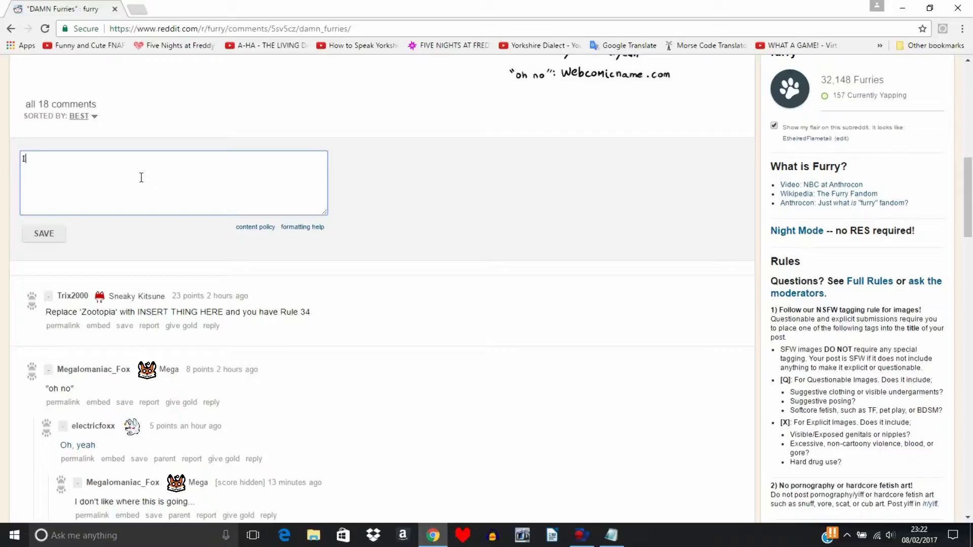
pyautogui.write('I like zootopid')
pyautogui.press('BackSpace')
pyautogui.write('a')
pyautogui.press('Return')
pyautogui.click(45, 239)
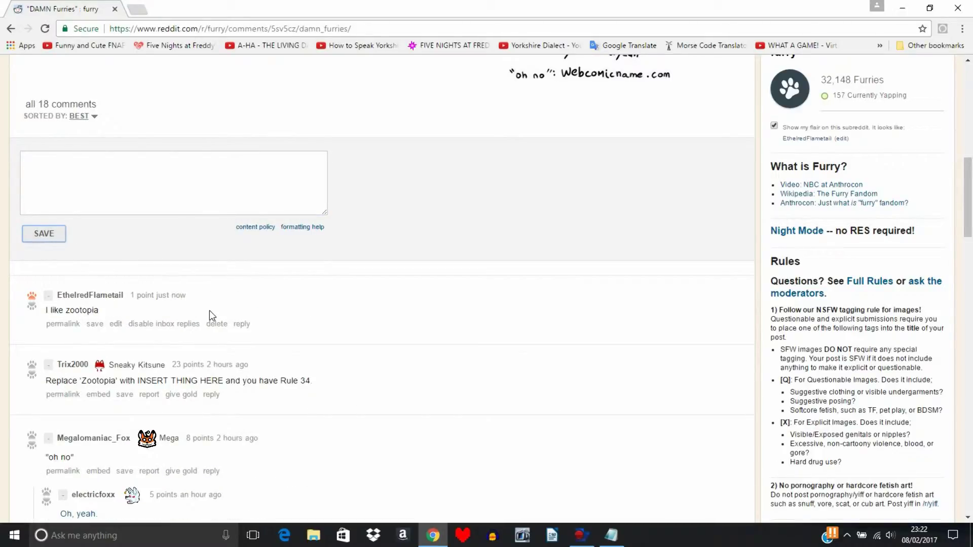
pyautogui.scroll(10, 209, 310)
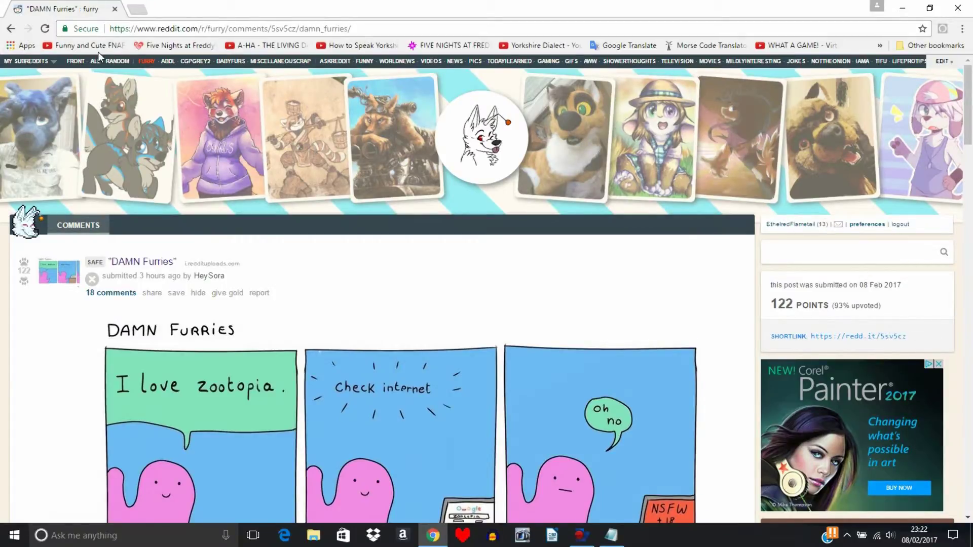
# From the Reddit front page, start a new link post with 'Aleister OC.png' attached as its image.
pyautogui.click(23, 224)
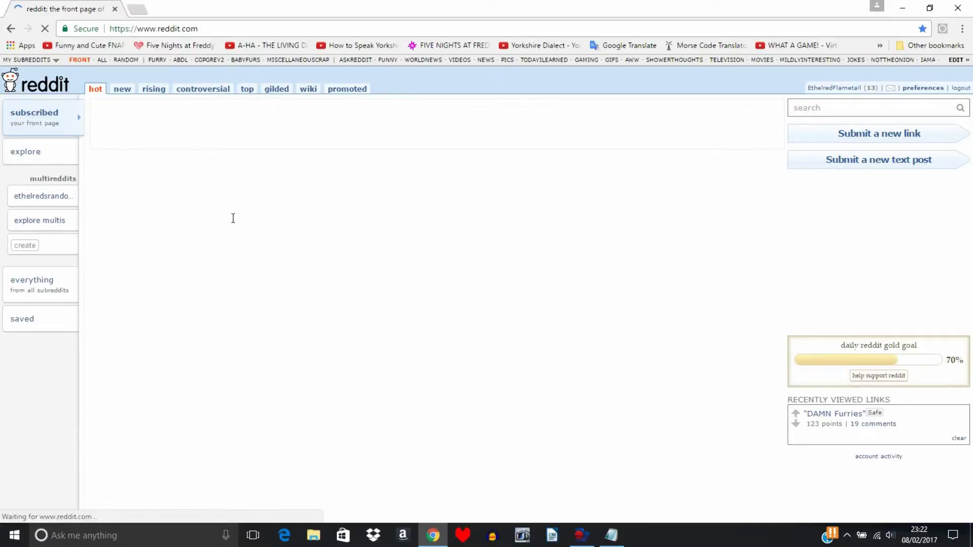
pyautogui.click(895, 146)
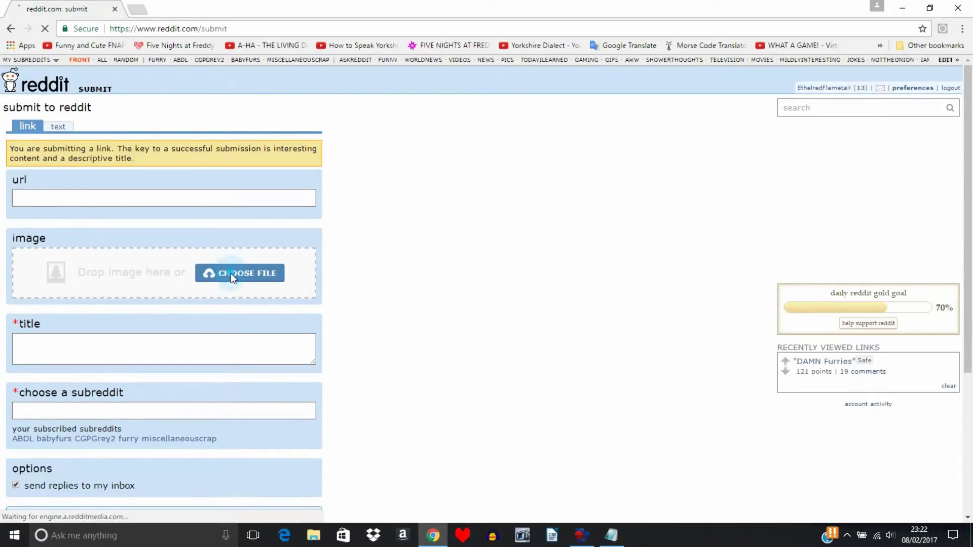
pyautogui.click(230, 272)
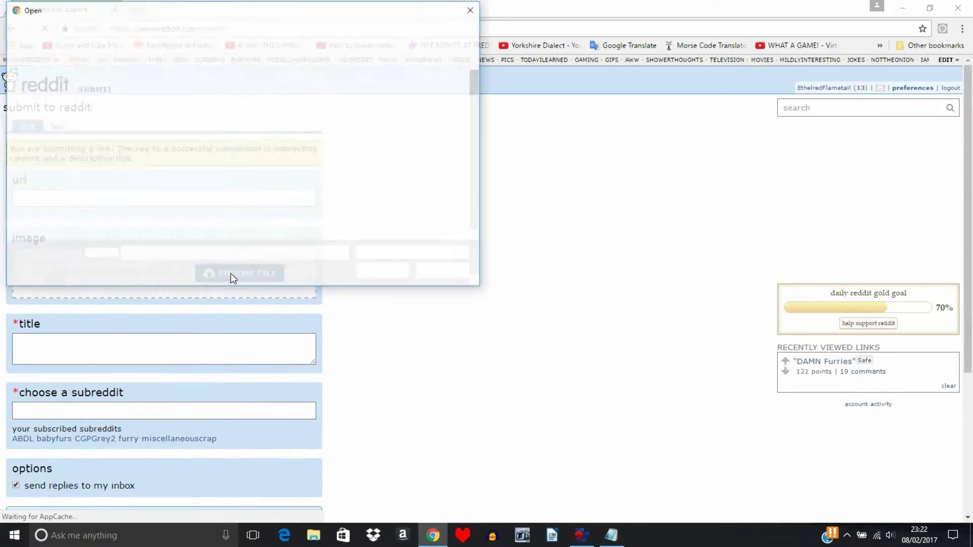
pyautogui.moveTo(473, 83); pyautogui.dragTo(476, 136)
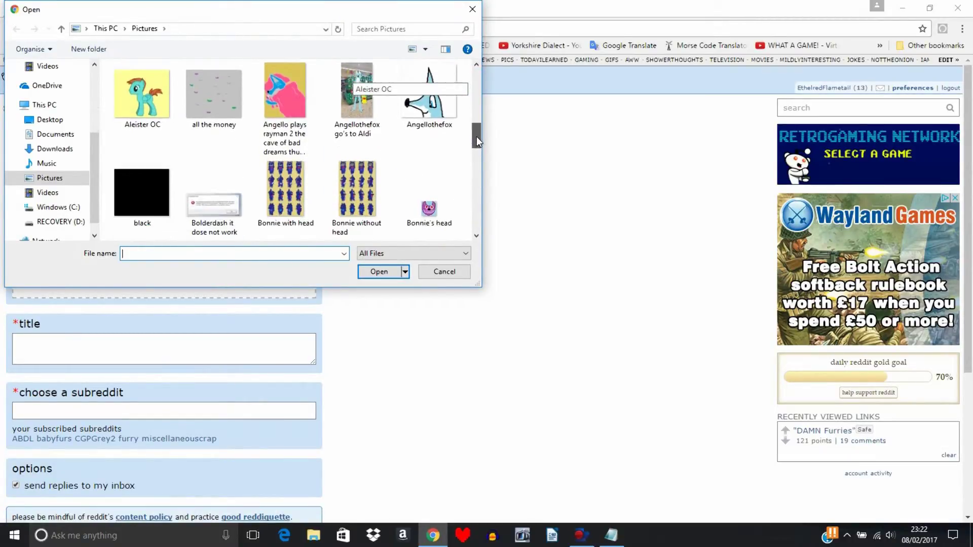
pyautogui.click(142, 94)
pyautogui.click(379, 271)
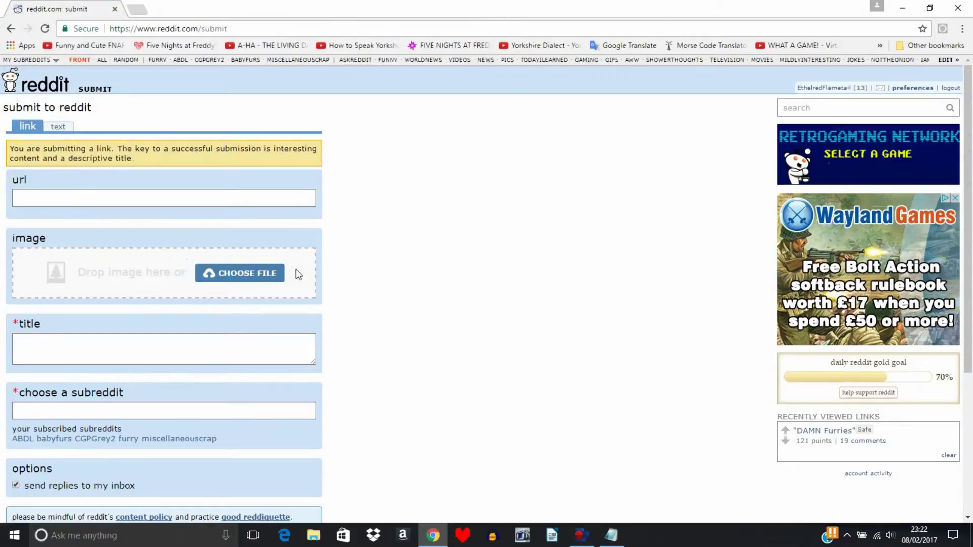
# Title the post 'Aleister OC' and choose r/furry as its subreddit.
pyautogui.scroll(-5, 94, 245)
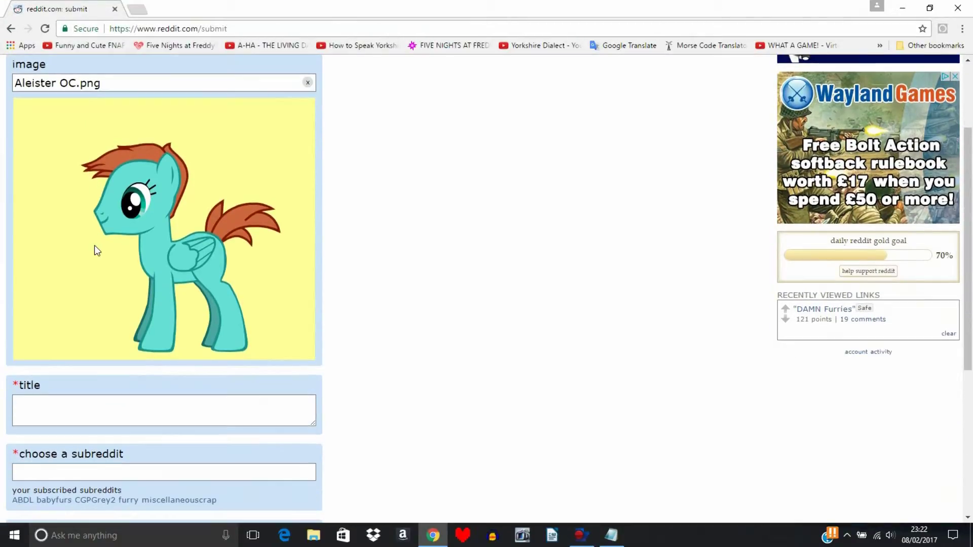
pyautogui.click(88, 285)
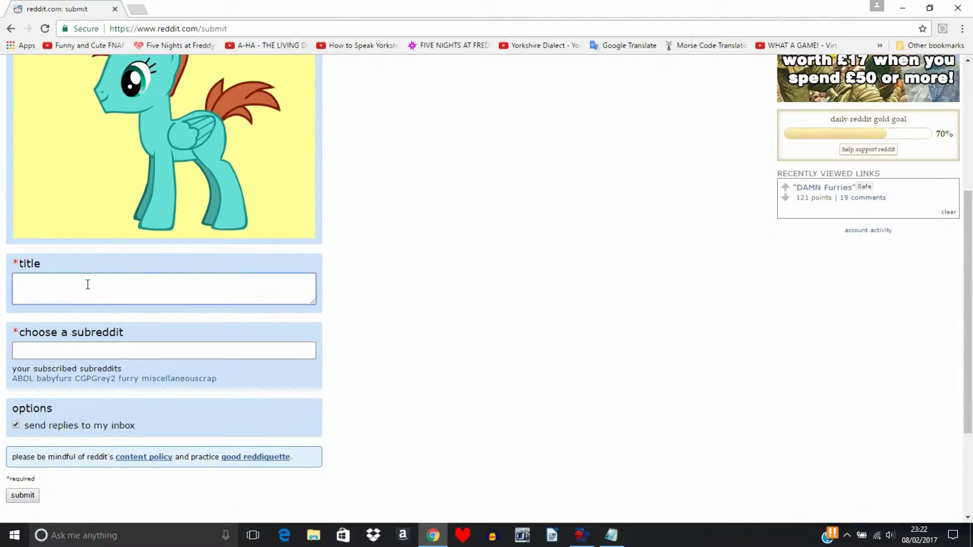
pyautogui.write('Aleister OC')
pyautogui.scroll(-1, 83, 294)
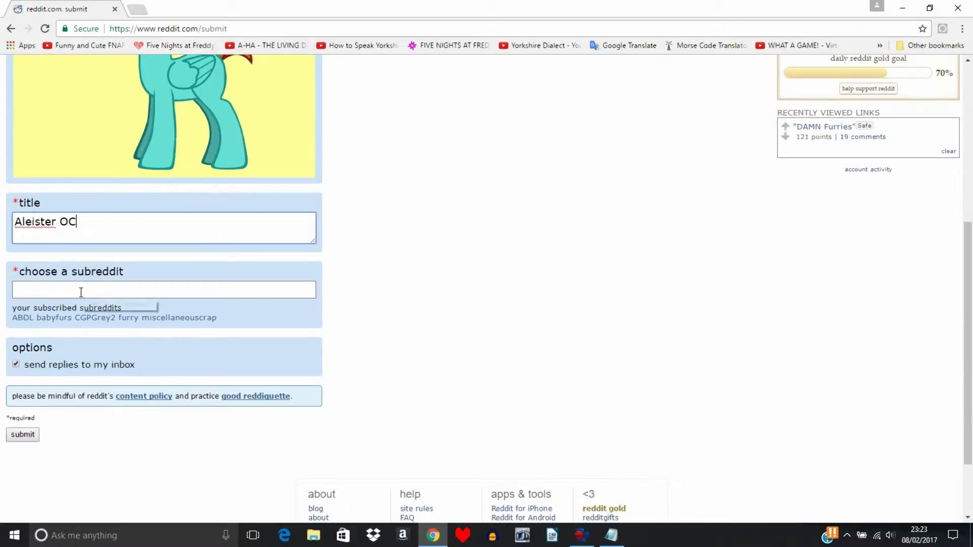
pyautogui.click(44, 289)
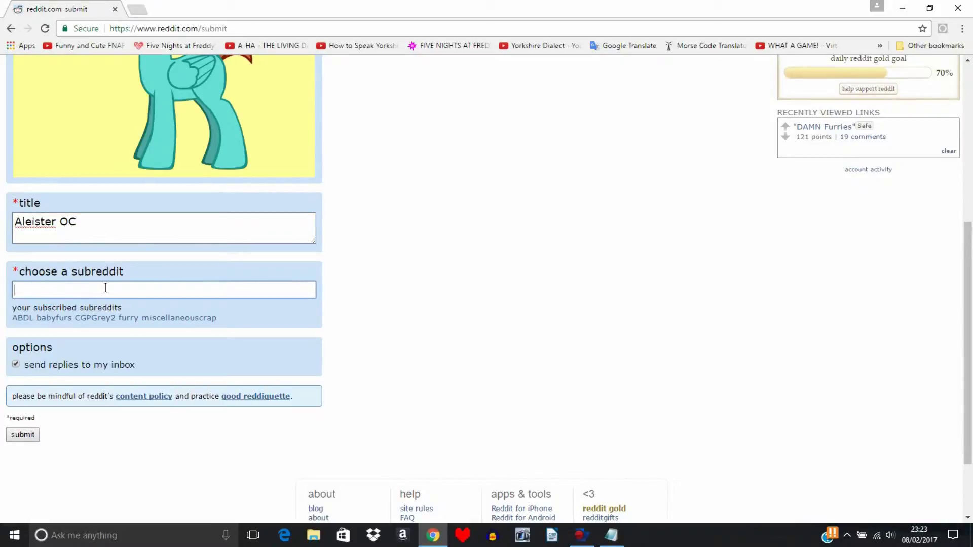
pyautogui.write('furry')
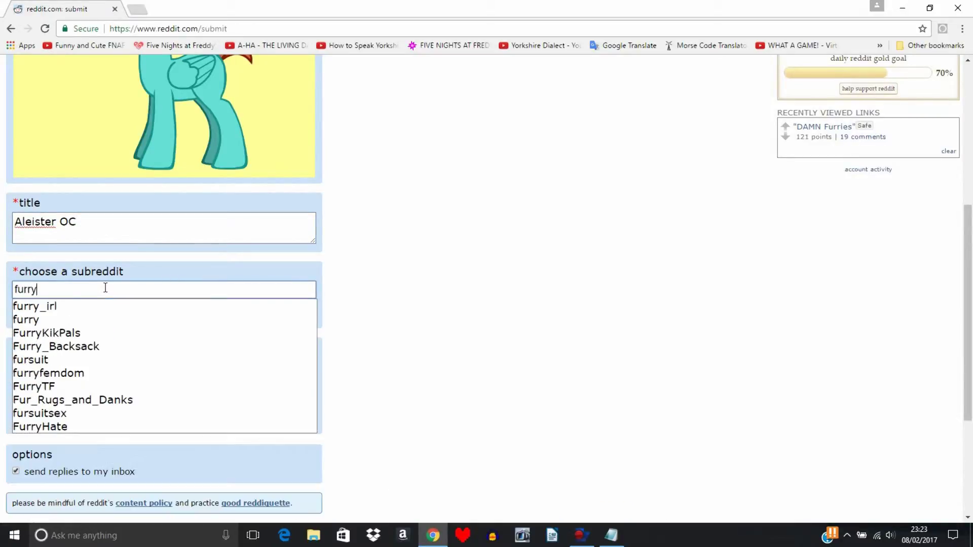
pyautogui.click(87, 319)
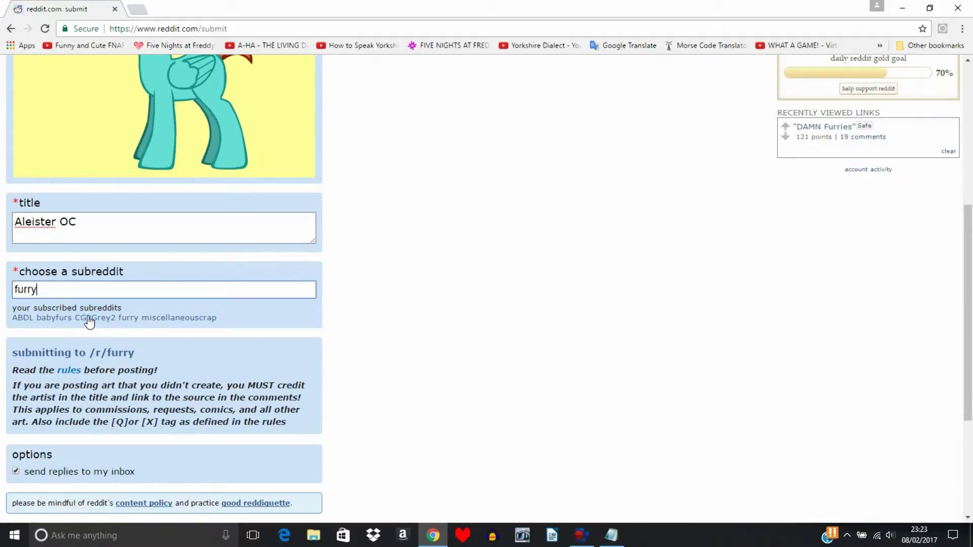
# Turn off inbox replies and submit the post, which stays stuck submitting.
pyautogui.scroll(-2, 122, 294)
pyautogui.click(15, 350)
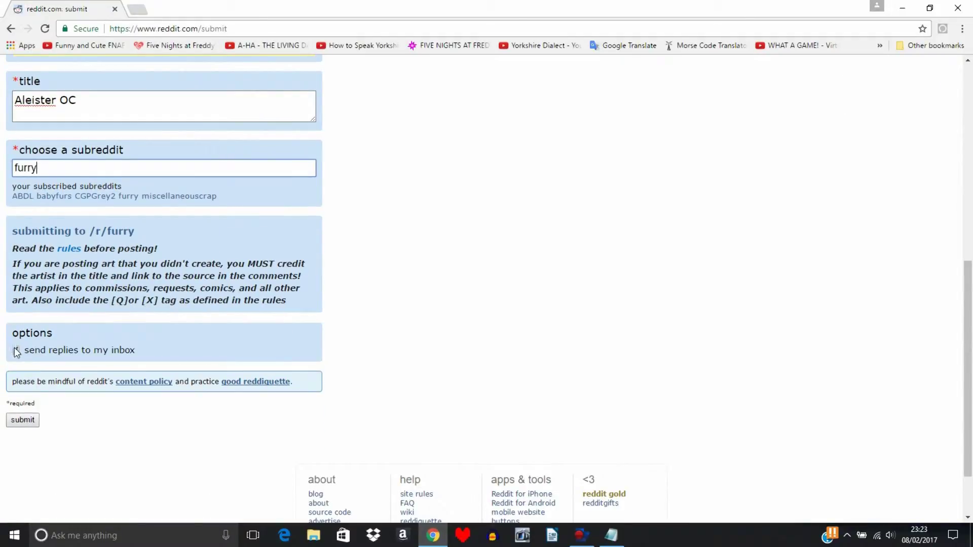
pyautogui.click(24, 420)
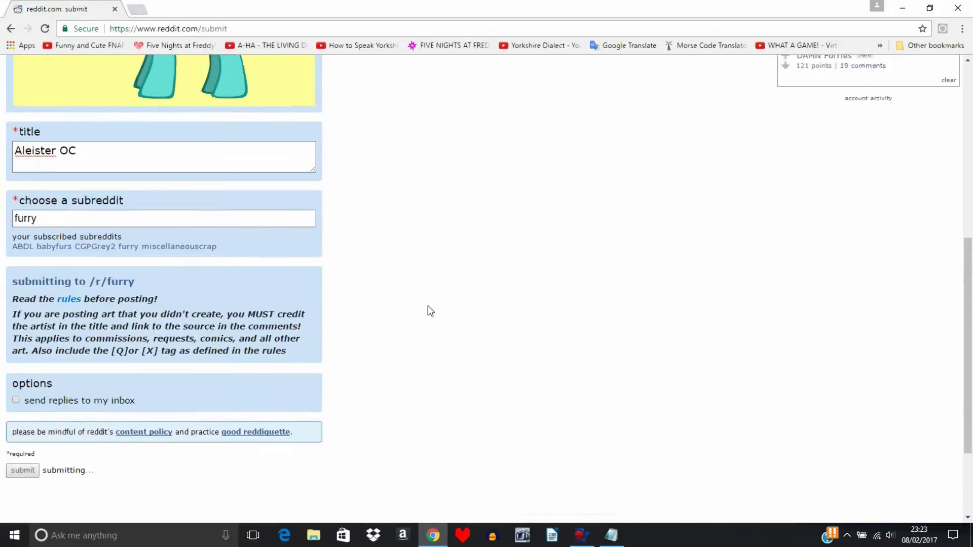
pyautogui.scroll(8, 428, 309)
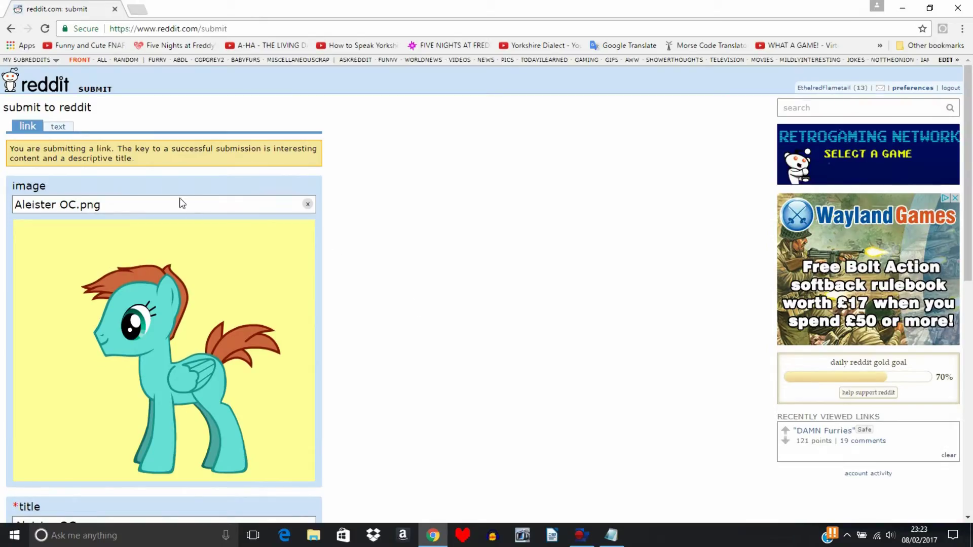
# Leave the stalled Aleister OC submission and return to the Reddit front page.
pyautogui.scroll(-10, 159, 183)
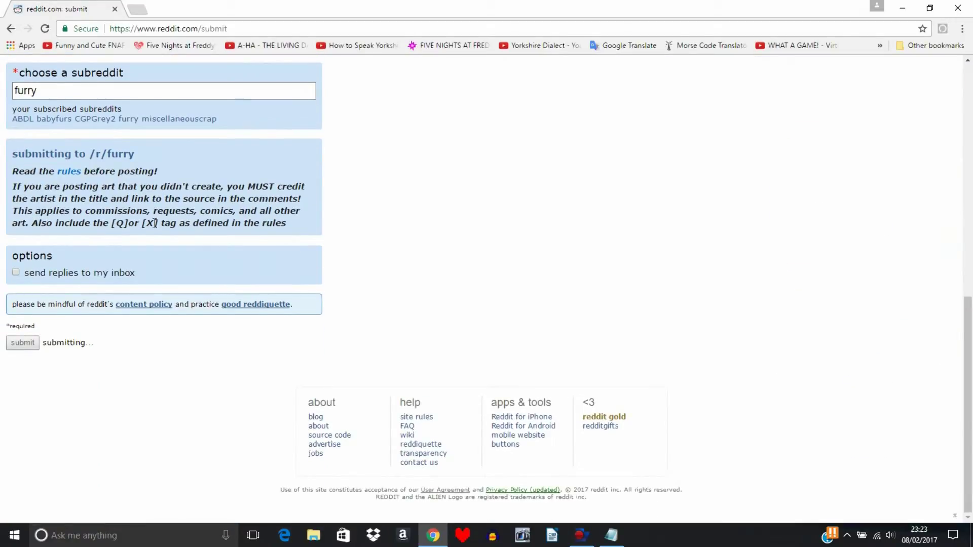
pyautogui.scroll(10, 406, 316)
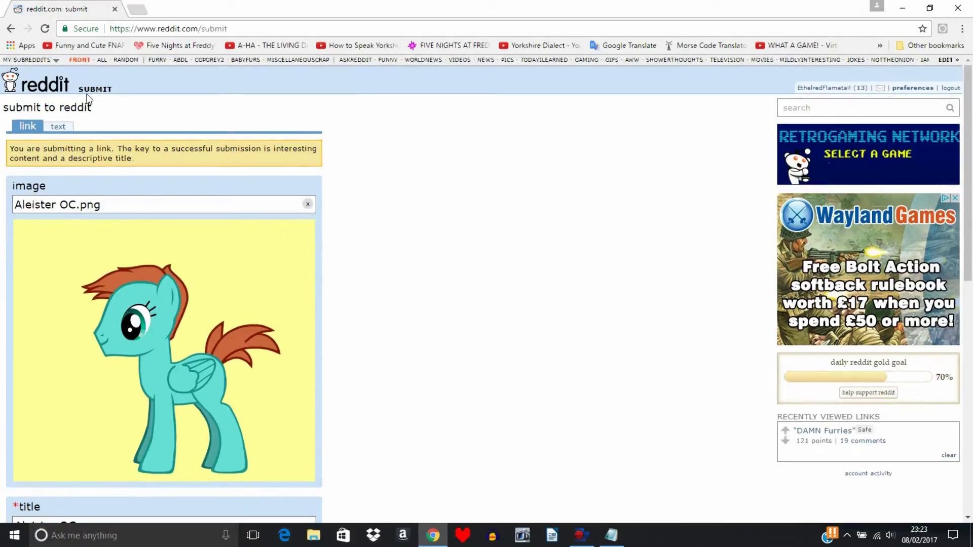
pyautogui.click(51, 84)
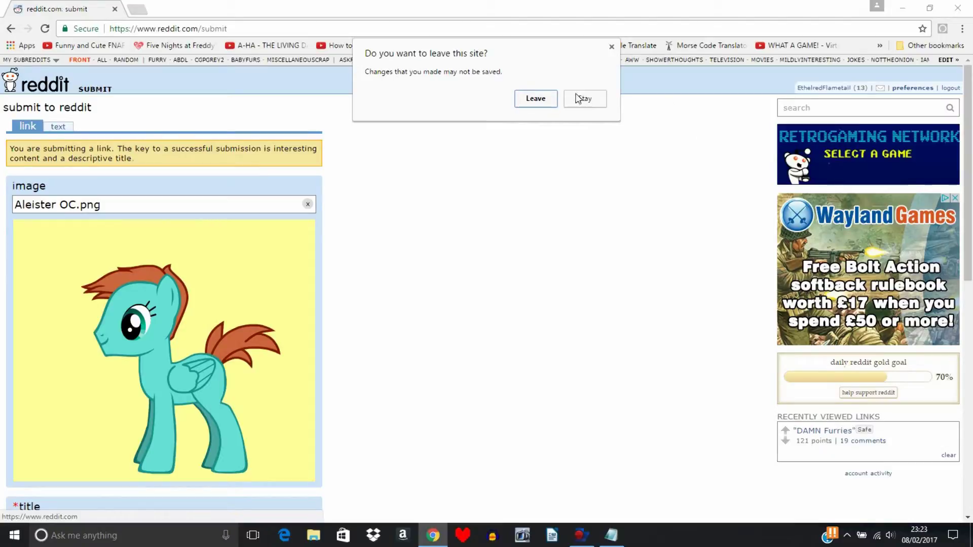
pyautogui.click(546, 101)
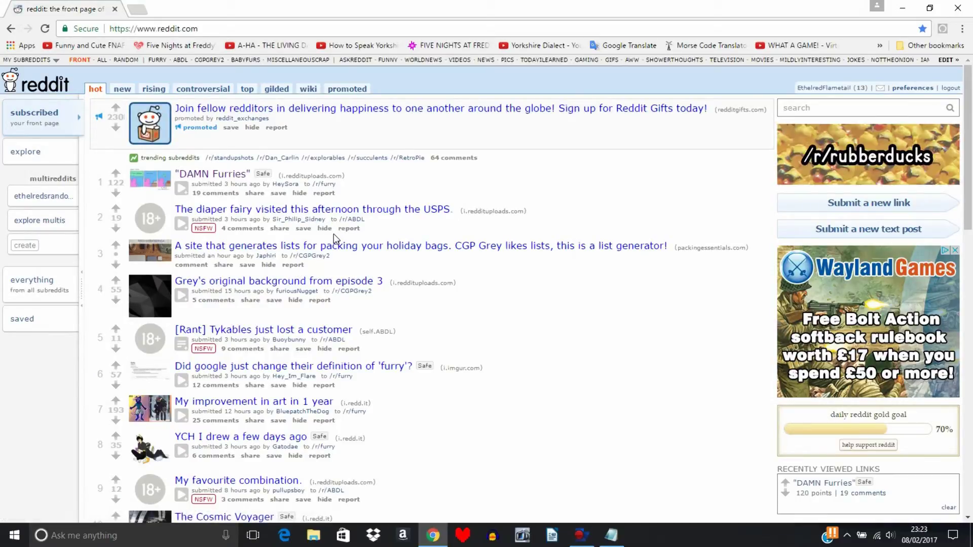
# Open the 'YCH I drew a few days ago' post and comment 'Cool picture bro' on it.
pyautogui.scroll(-2, 321, 245)
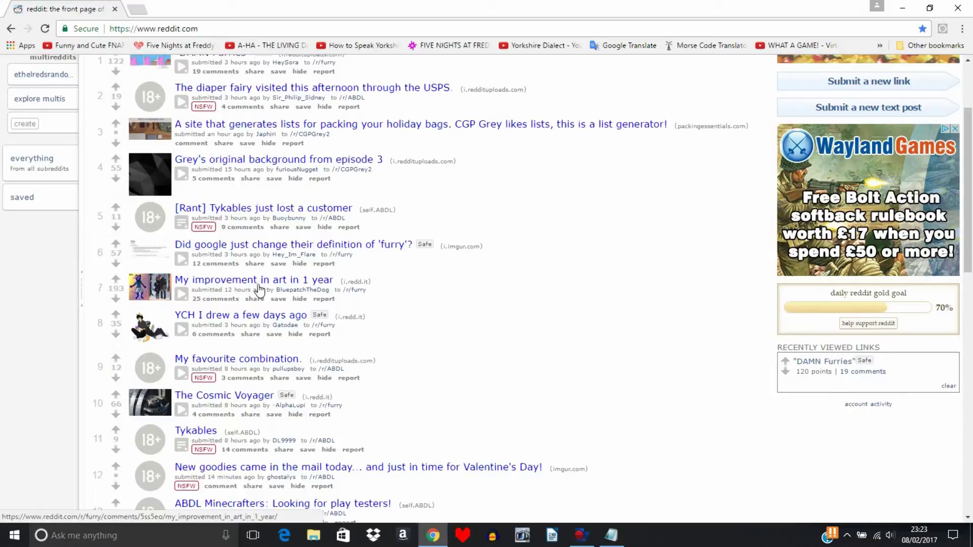
pyautogui.click(248, 318)
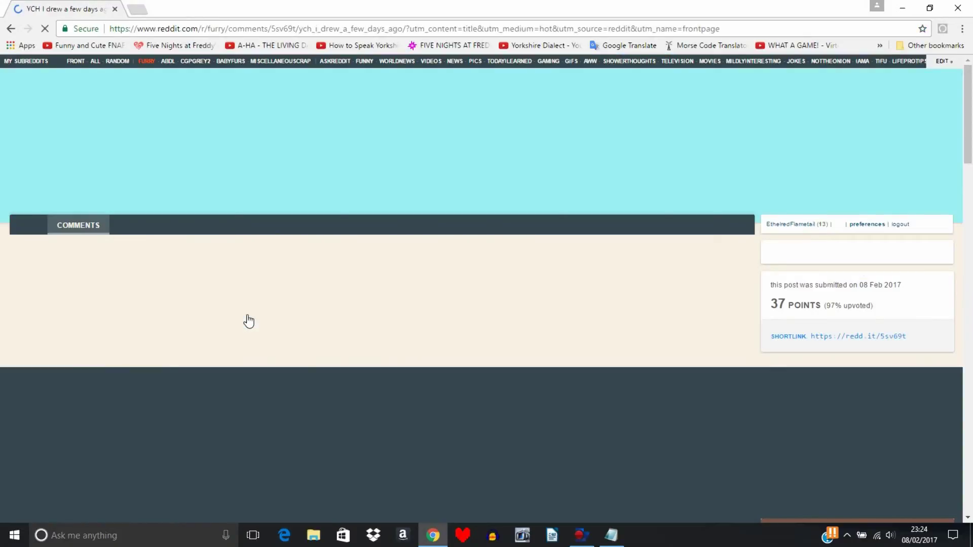
pyautogui.scroll(-3, 248, 320)
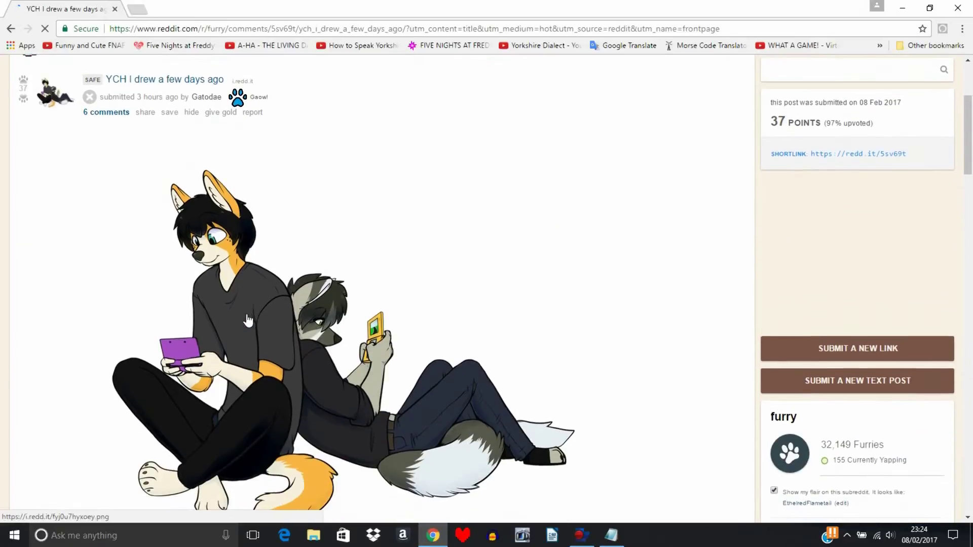
pyautogui.scroll(1, 248, 320)
pyautogui.scroll(-12, 248, 320)
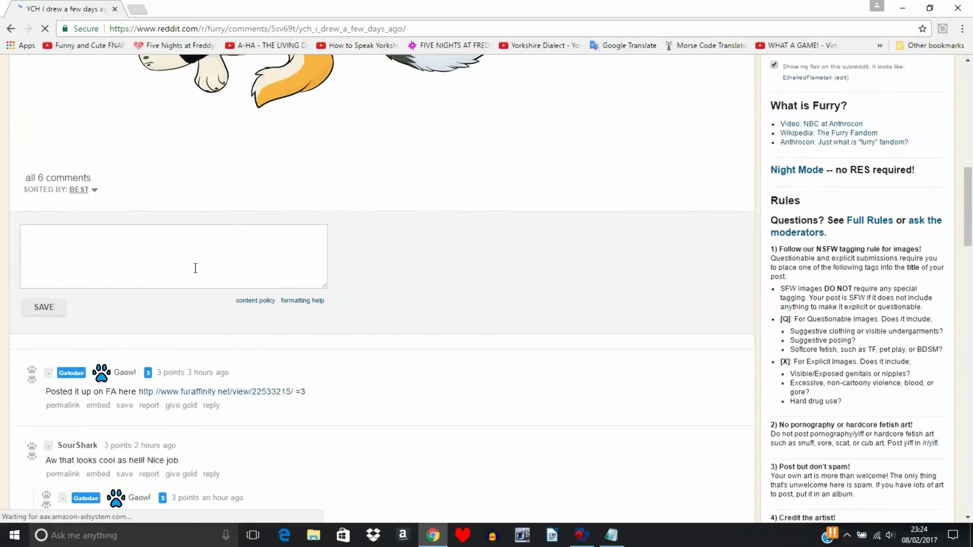
pyautogui.click(199, 264)
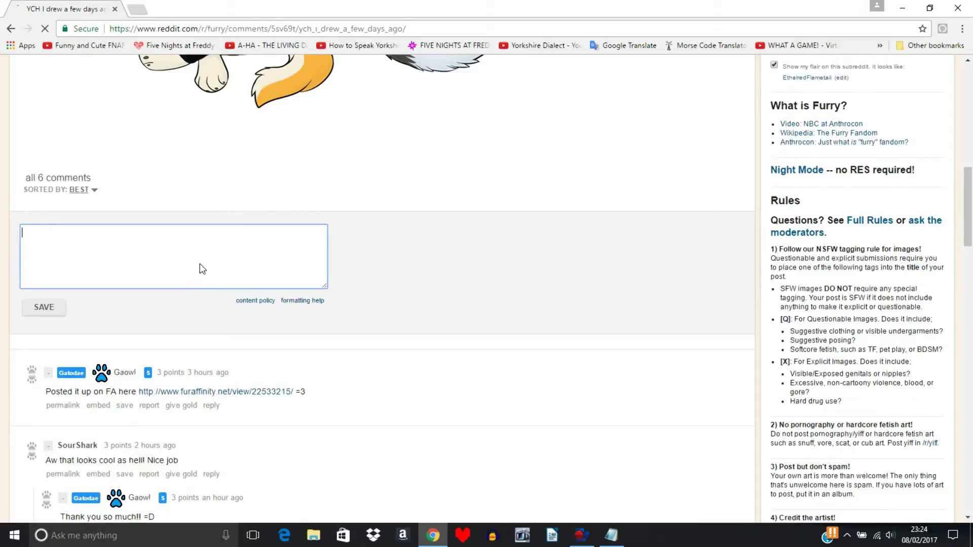
pyautogui.write('Cool picture bro')
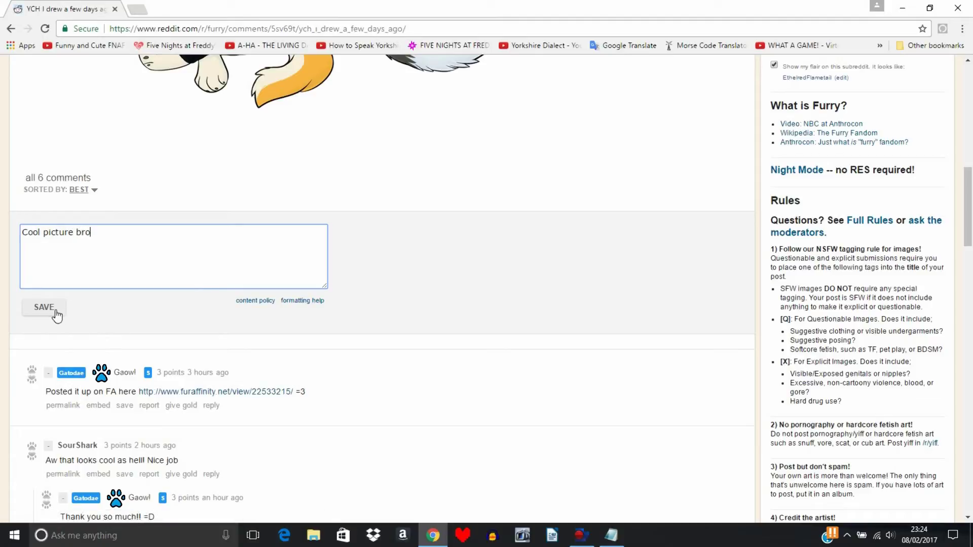
pyautogui.click(55, 313)
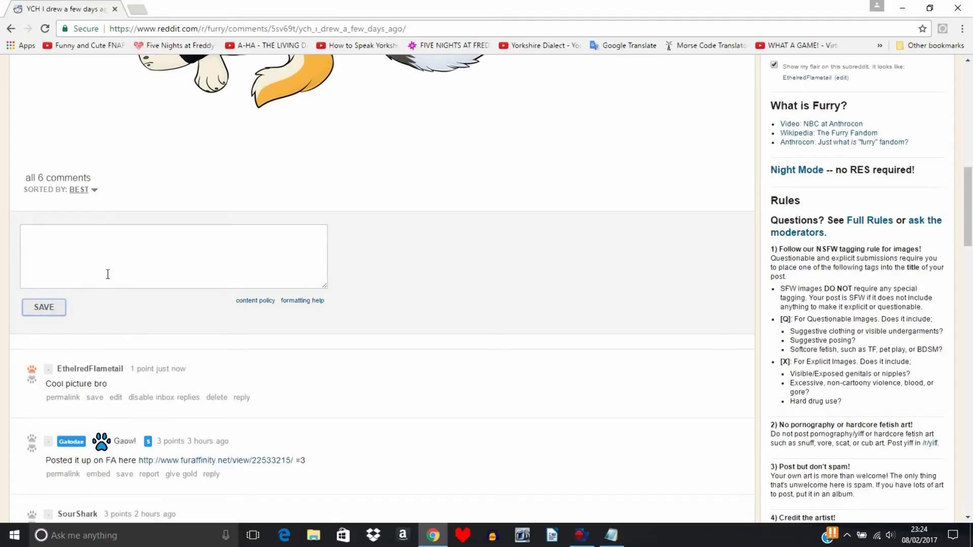
pyautogui.scroll(-12, 107, 274)
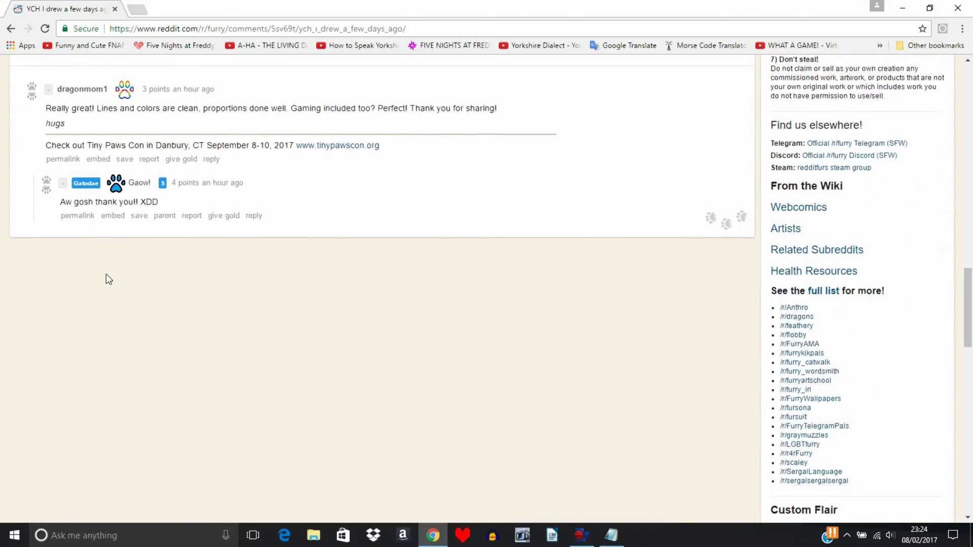
pyautogui.scroll(15, 106, 275)
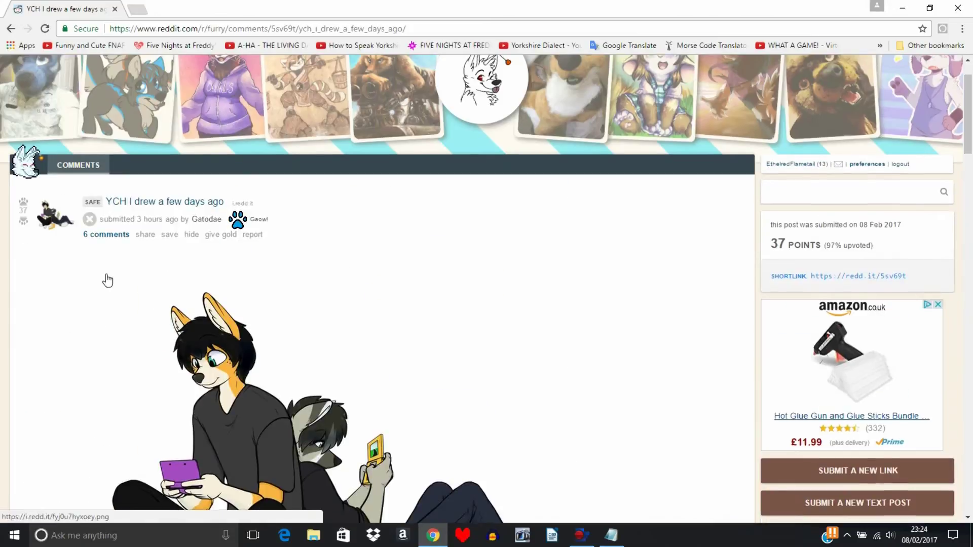
# Close the Chrome window showing Reddit.
pyautogui.scroll(2, 107, 281)
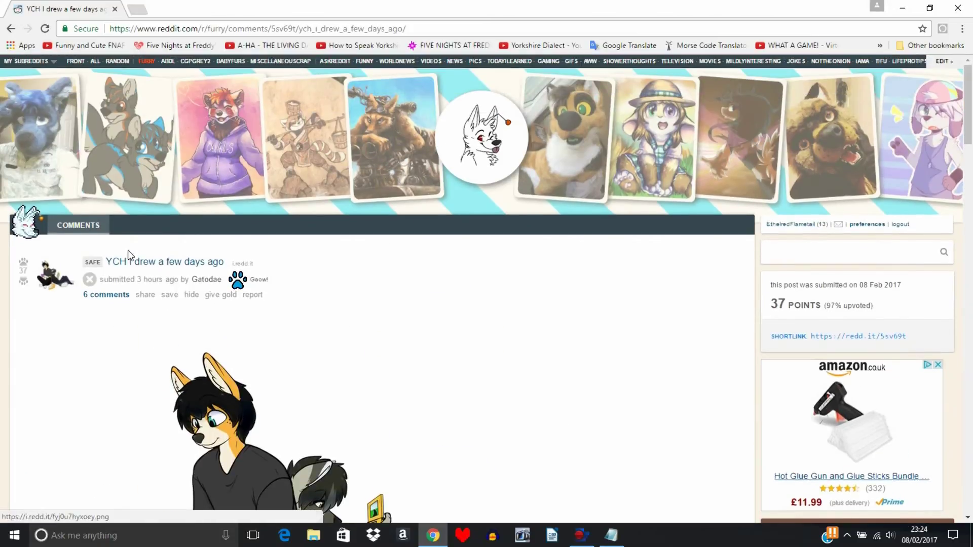
pyautogui.click(118, 10)
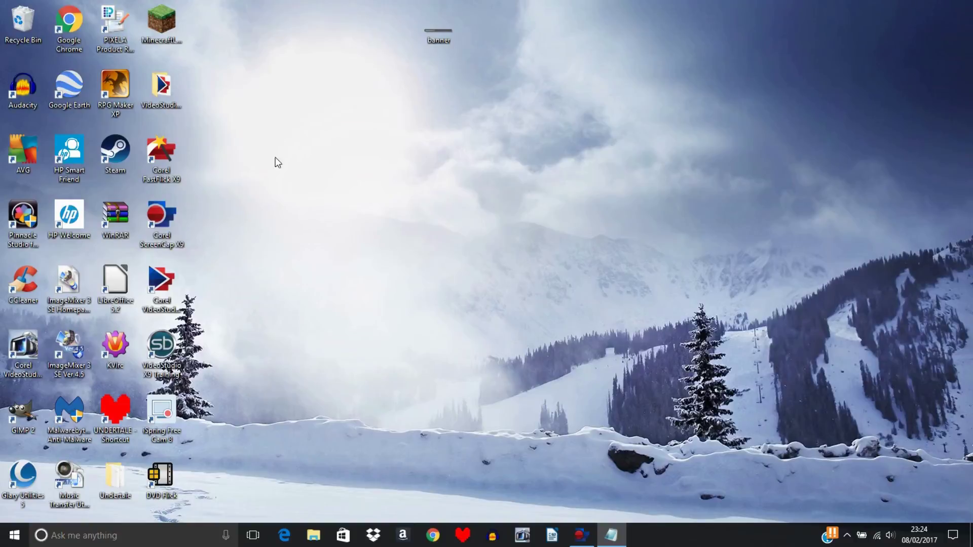